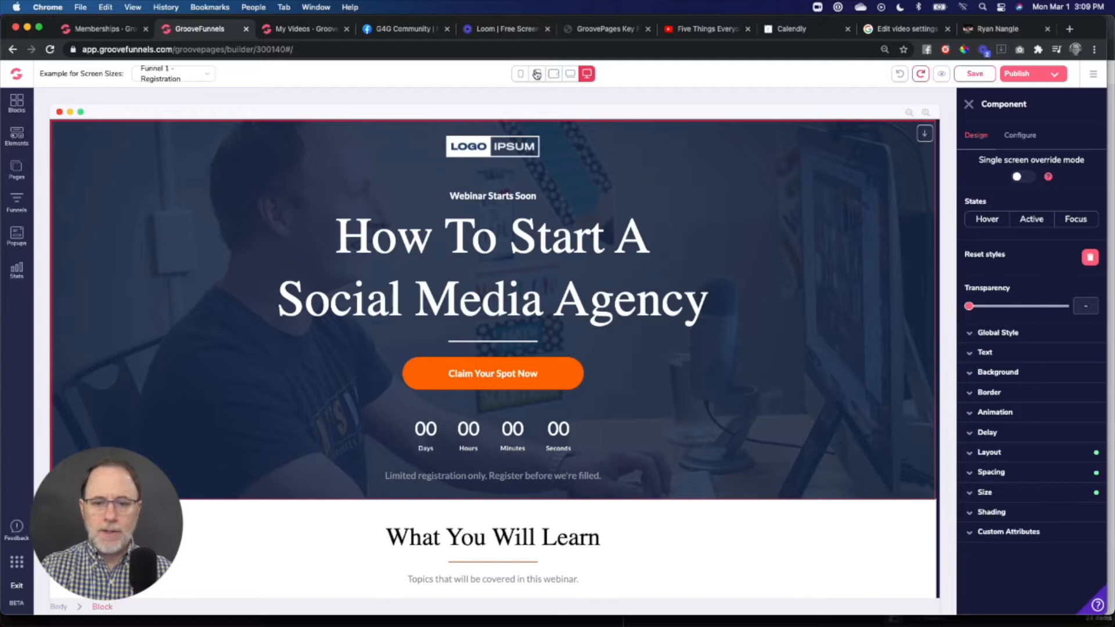
# Preview the registration page in the laptop, tablet and phone screen sizes, and return to the desktop view
pyautogui.click(570, 74)
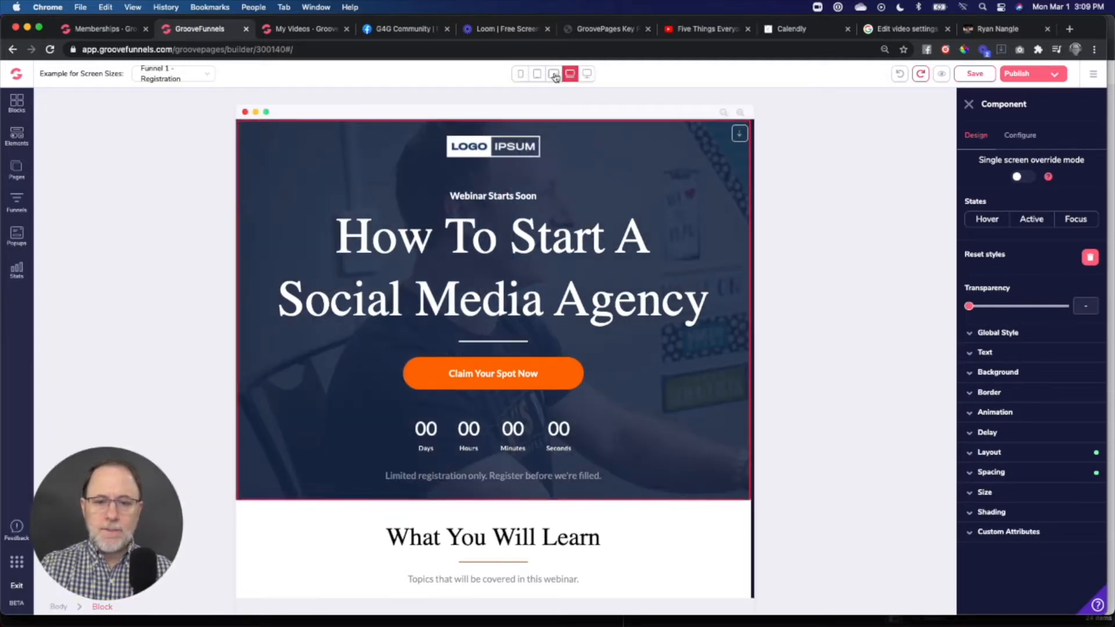
pyautogui.click(555, 75)
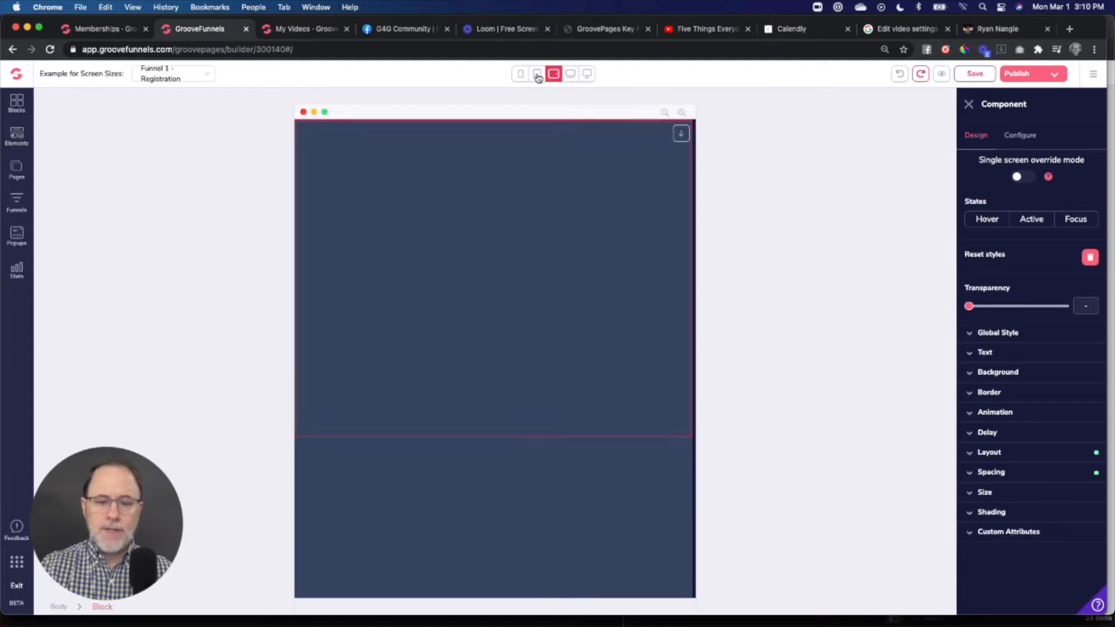
pyautogui.click(520, 74)
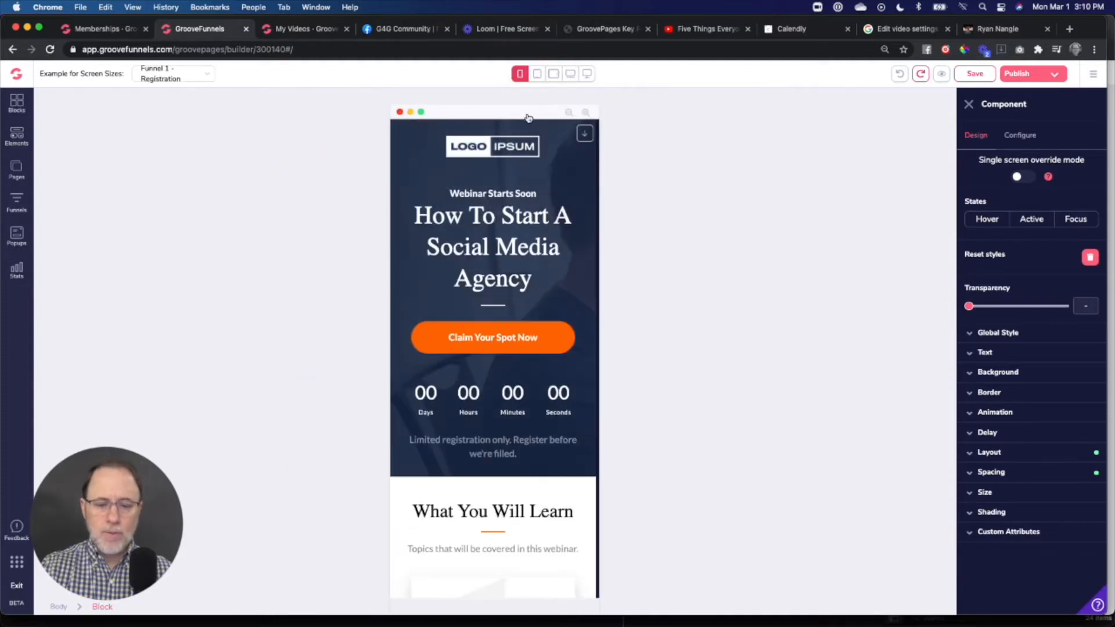
pyautogui.scroll(-3, 530, 218)
pyautogui.scroll(3, 529, 218)
pyautogui.click(537, 75)
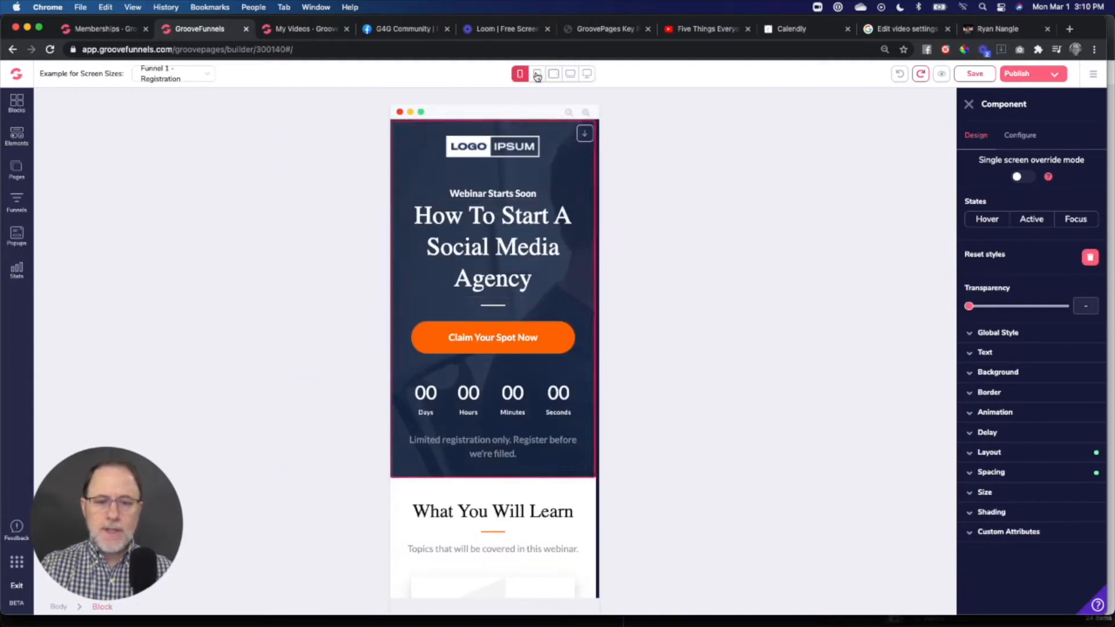
pyautogui.click(553, 74)
pyautogui.click(570, 74)
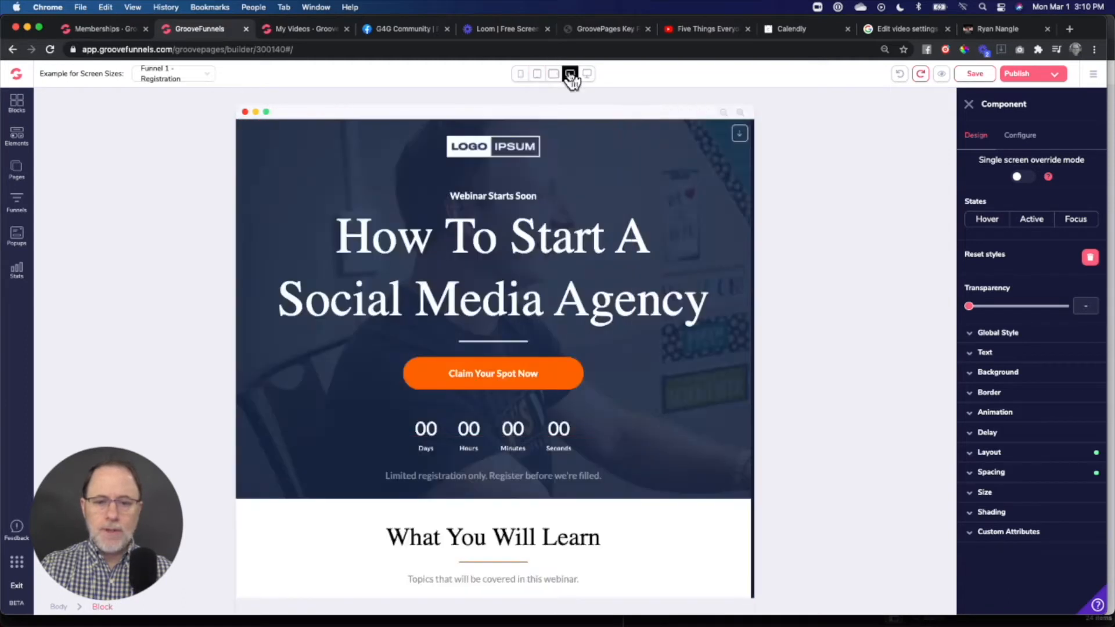
pyautogui.click(586, 73)
pyautogui.click(537, 74)
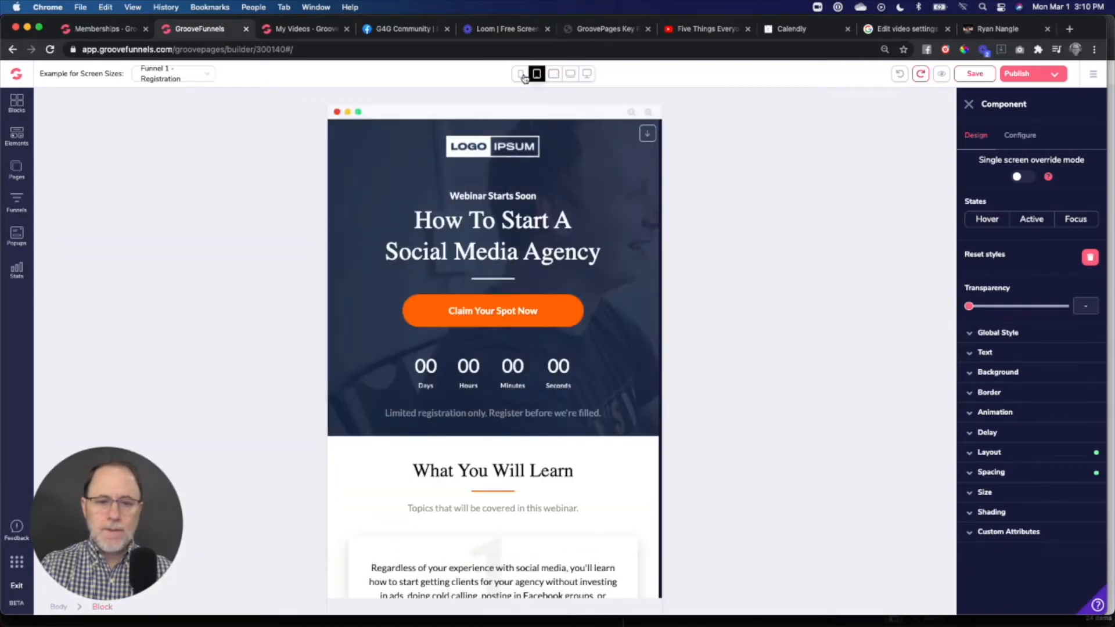
pyautogui.click(522, 76)
pyautogui.click(589, 75)
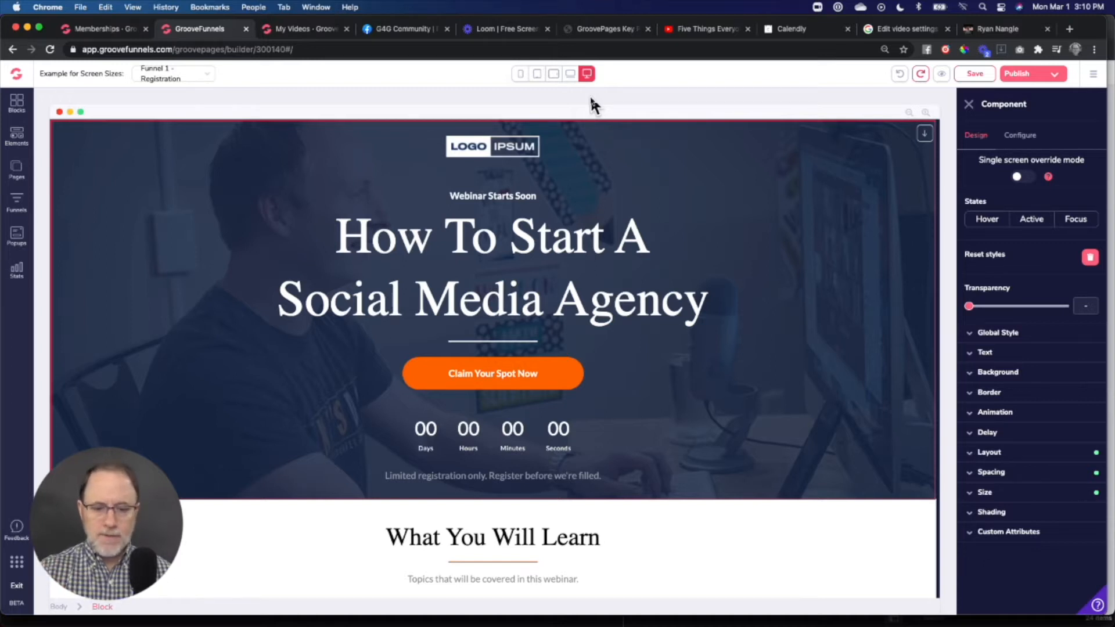
# Look through the desktop page from the hero section down to the Join The Webinar form and back
pyautogui.click(593, 167)
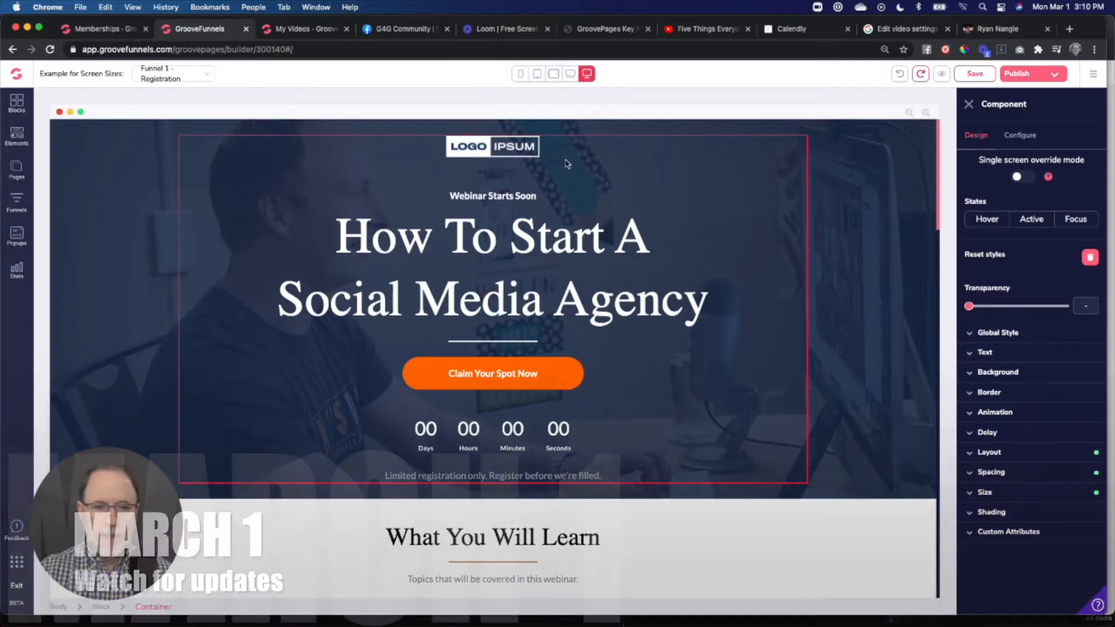
pyautogui.click(847, 206)
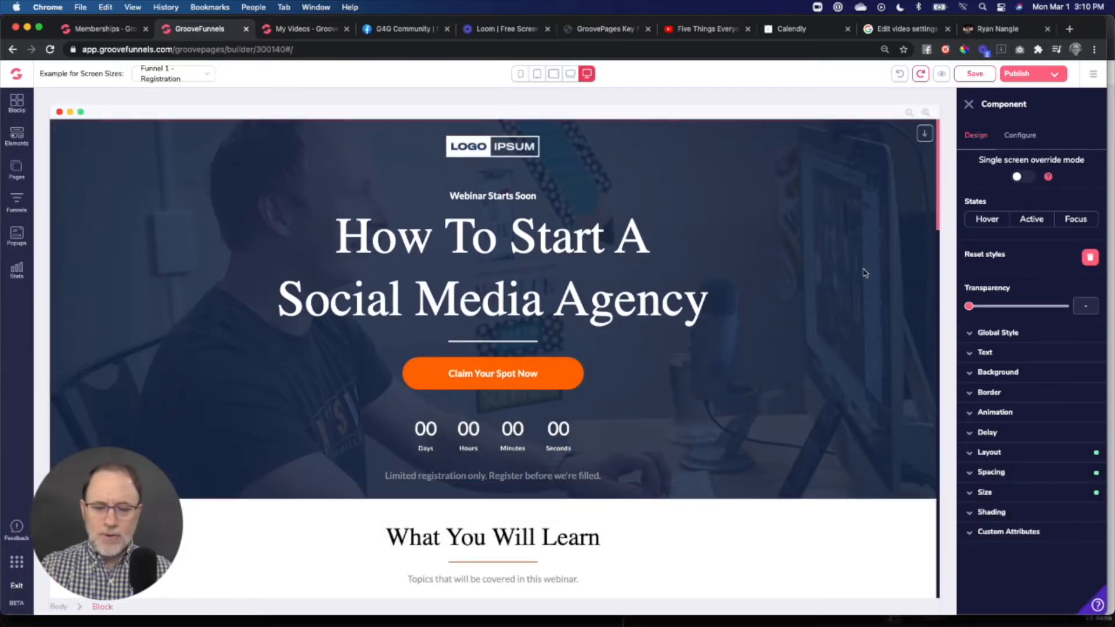
pyautogui.scroll(-15, 770, 298)
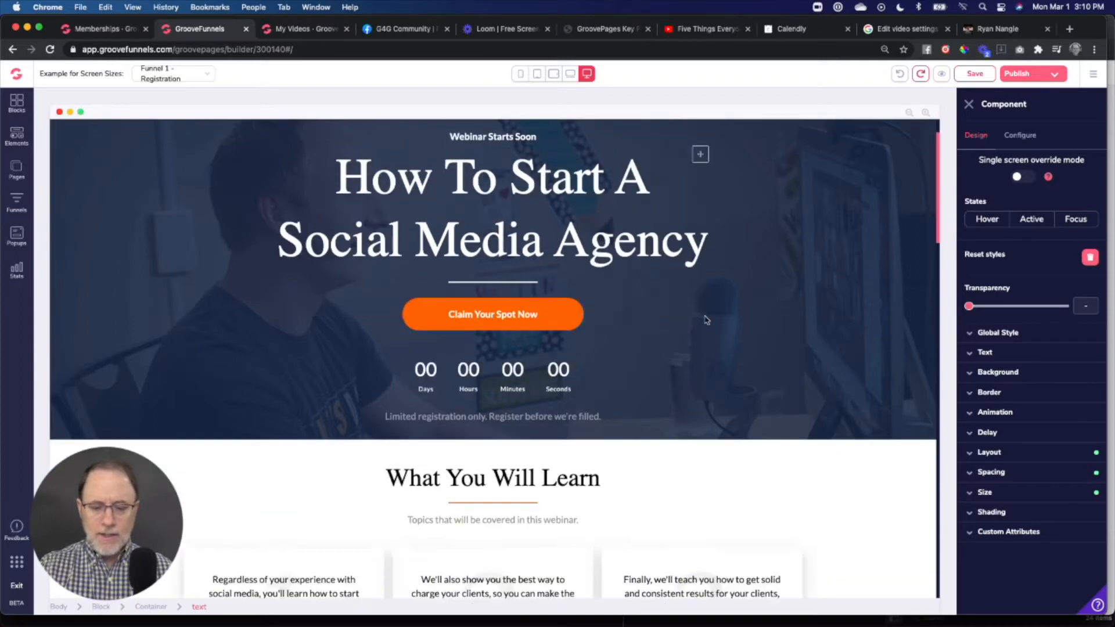
pyautogui.scroll(-15, 705, 318)
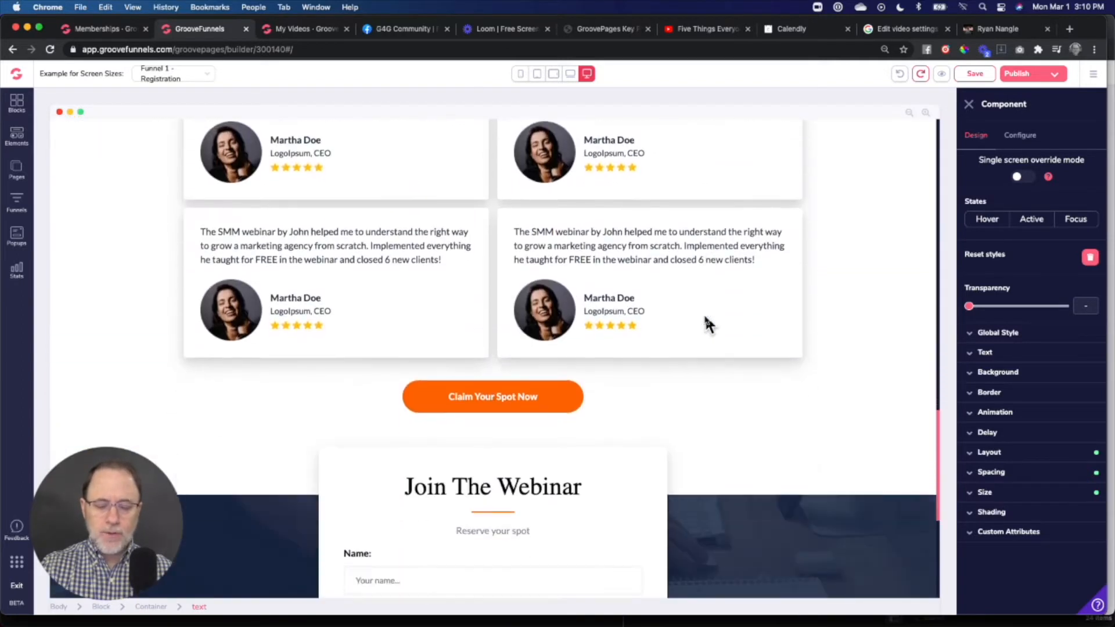
pyautogui.scroll(8, 707, 324)
pyautogui.scroll(15, 706, 324)
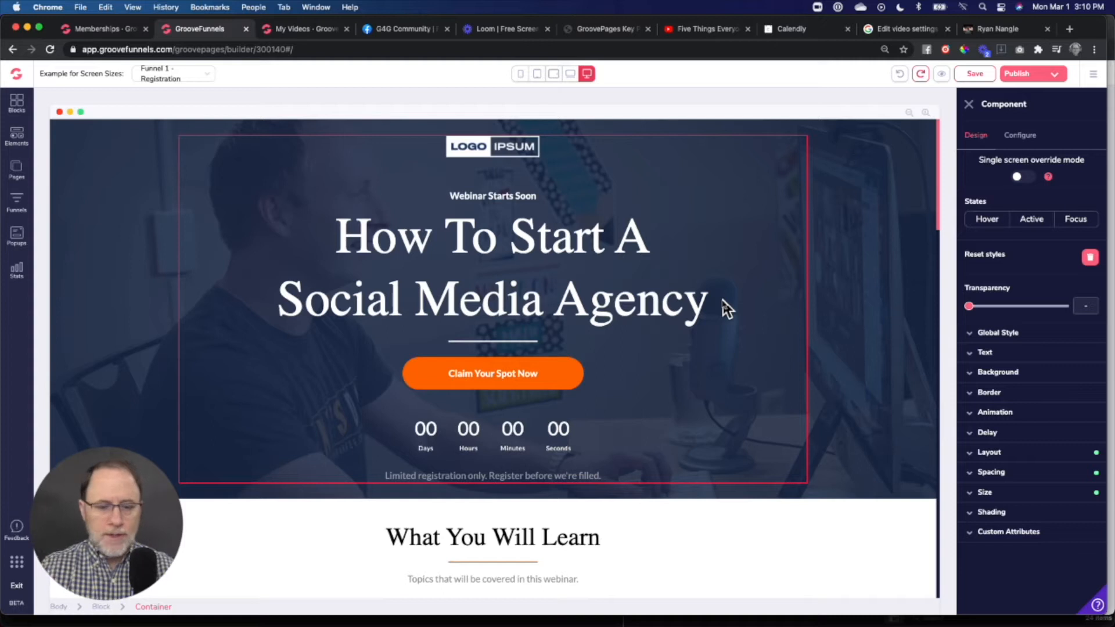
# Compare the hero section in the phone and both tablet views, ending on the desktop view
pyautogui.click(520, 74)
pyautogui.click(537, 74)
pyautogui.click(554, 76)
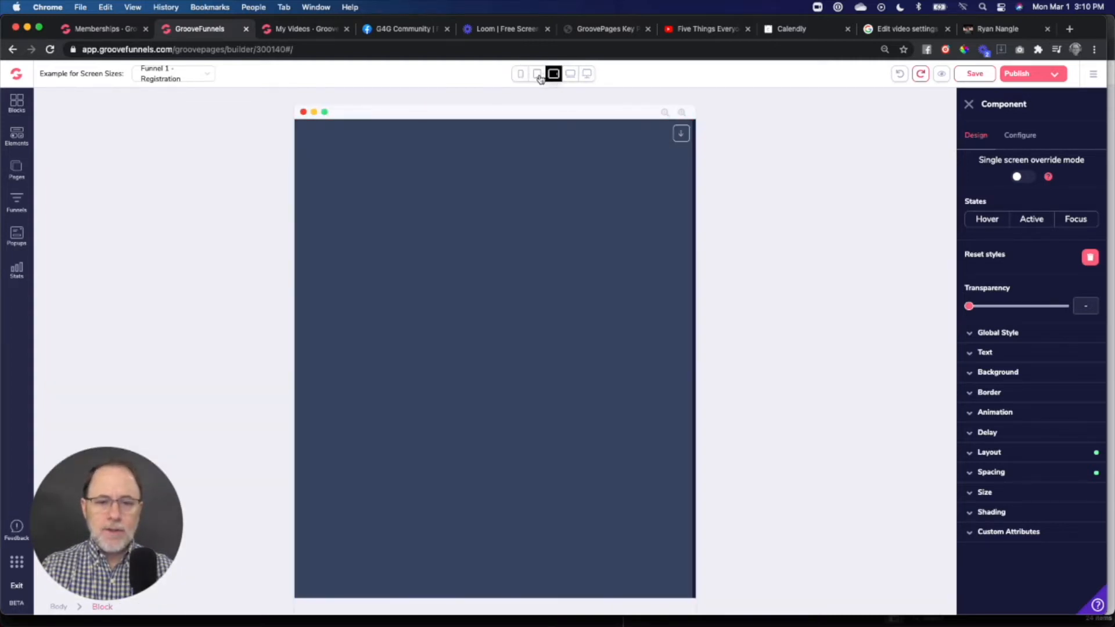
pyautogui.click(521, 74)
pyautogui.click(588, 75)
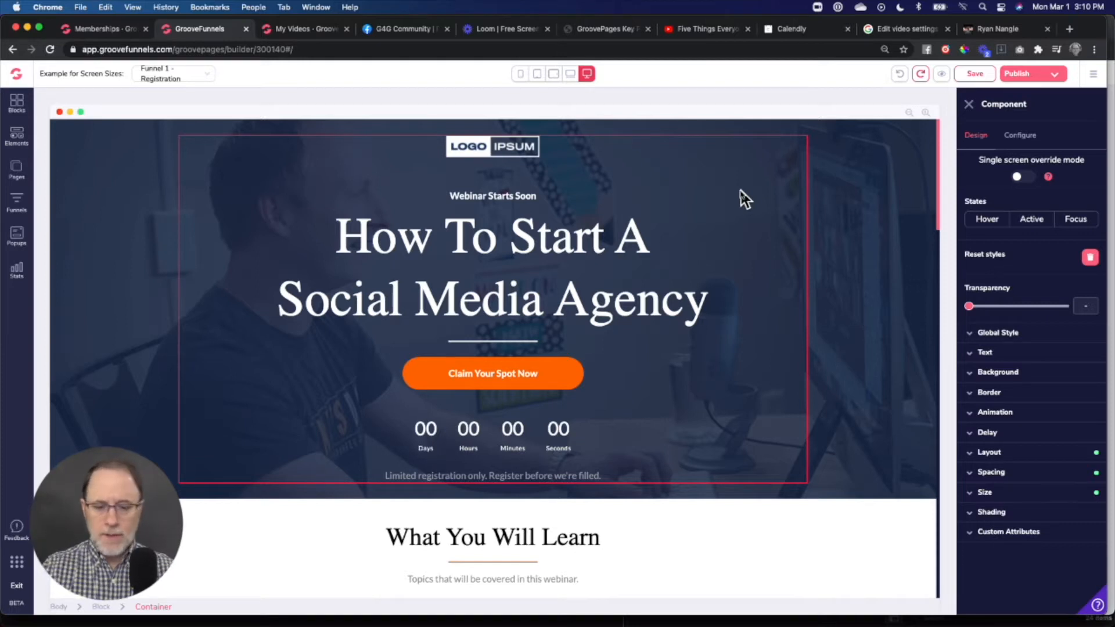
# Set the text size of the "How To Start A" heading to 1rem and check it in the phone and desktop views
pyautogui.click(528, 243)
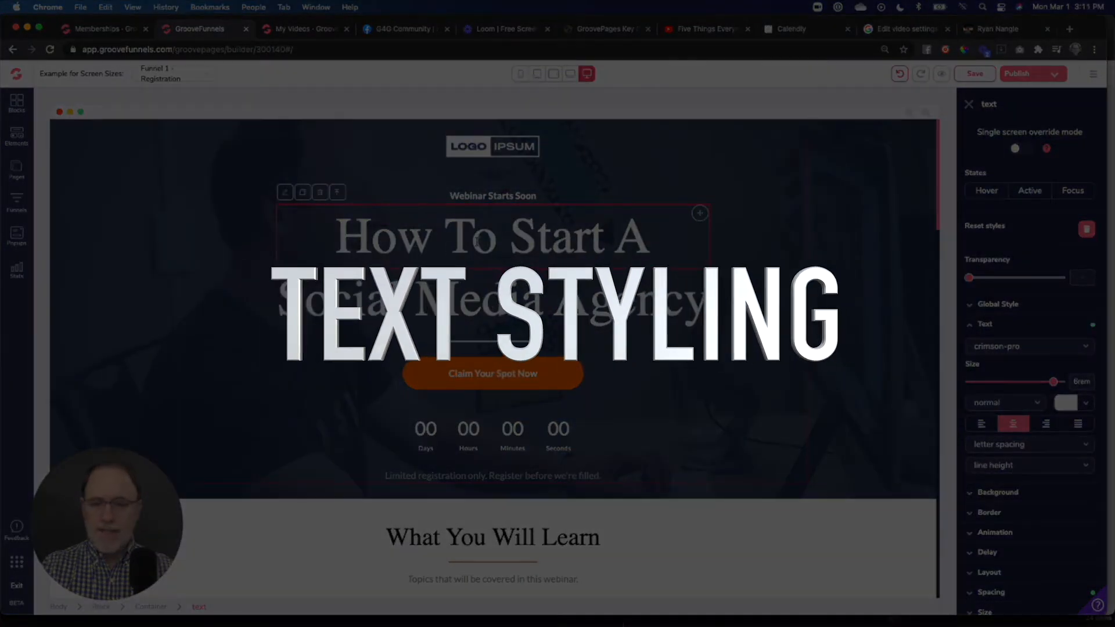
pyautogui.click(967, 326)
pyautogui.click(968, 326)
pyautogui.scroll(-1, 972, 332)
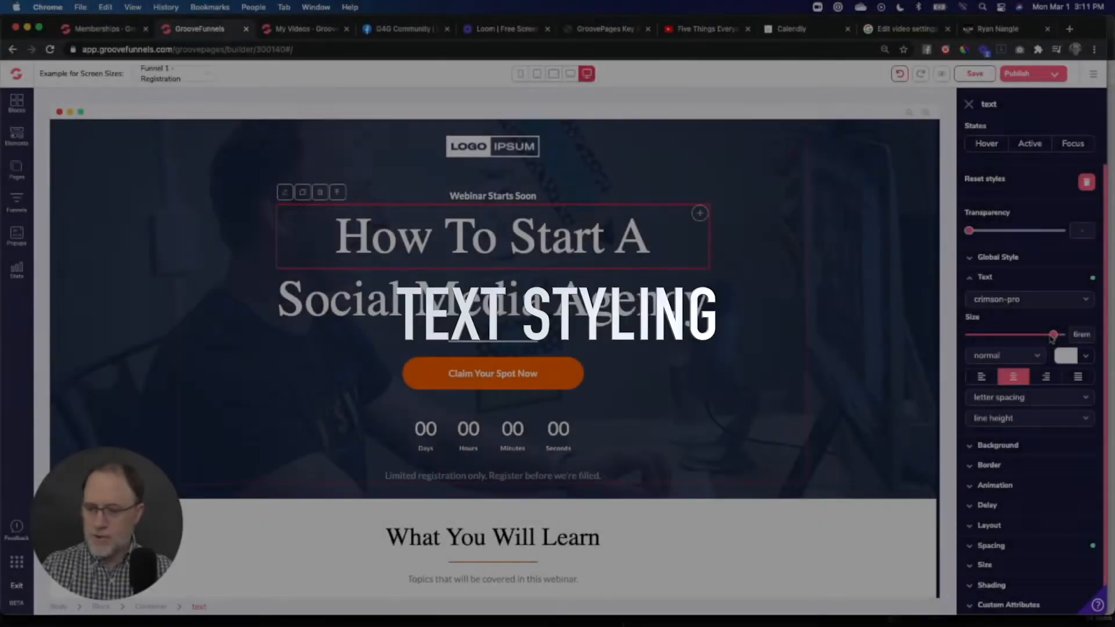
pyautogui.click(1010, 337)
pyautogui.moveTo(1010, 340)
pyautogui.mouseDown()
pyautogui.moveTo(1035, 340)
pyautogui.moveTo(995, 340)
pyautogui.mouseUp()
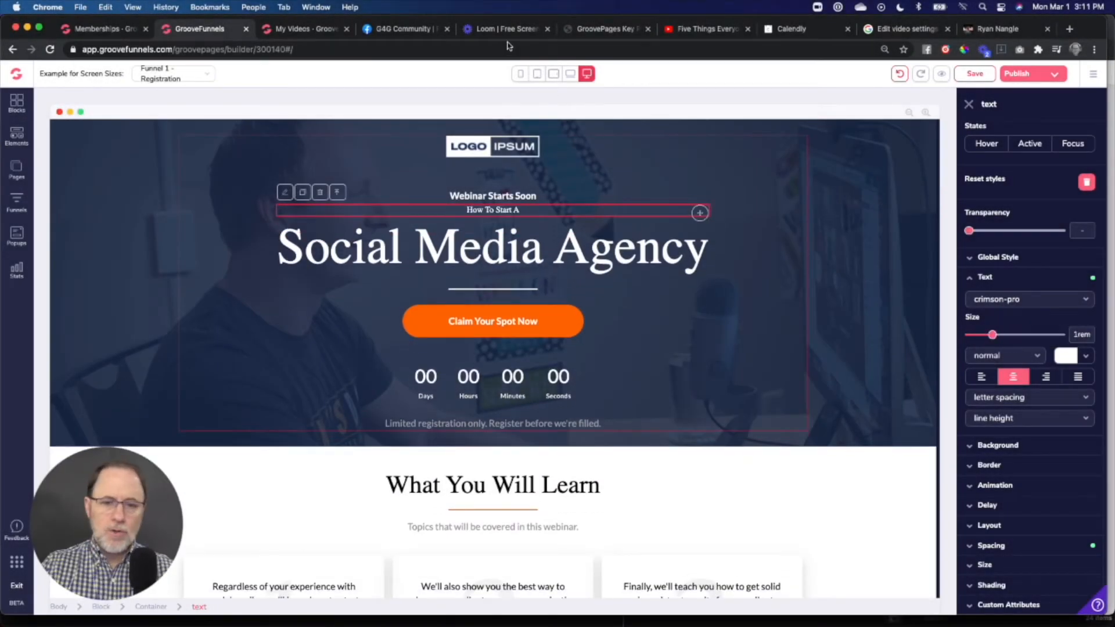
pyautogui.click(518, 73)
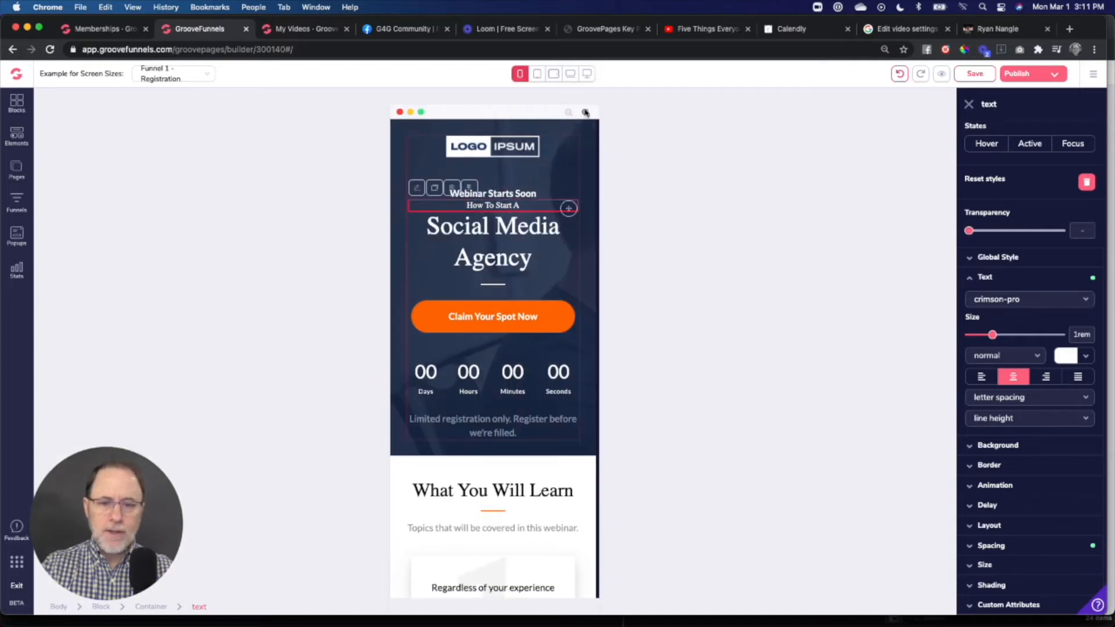
pyautogui.click(586, 76)
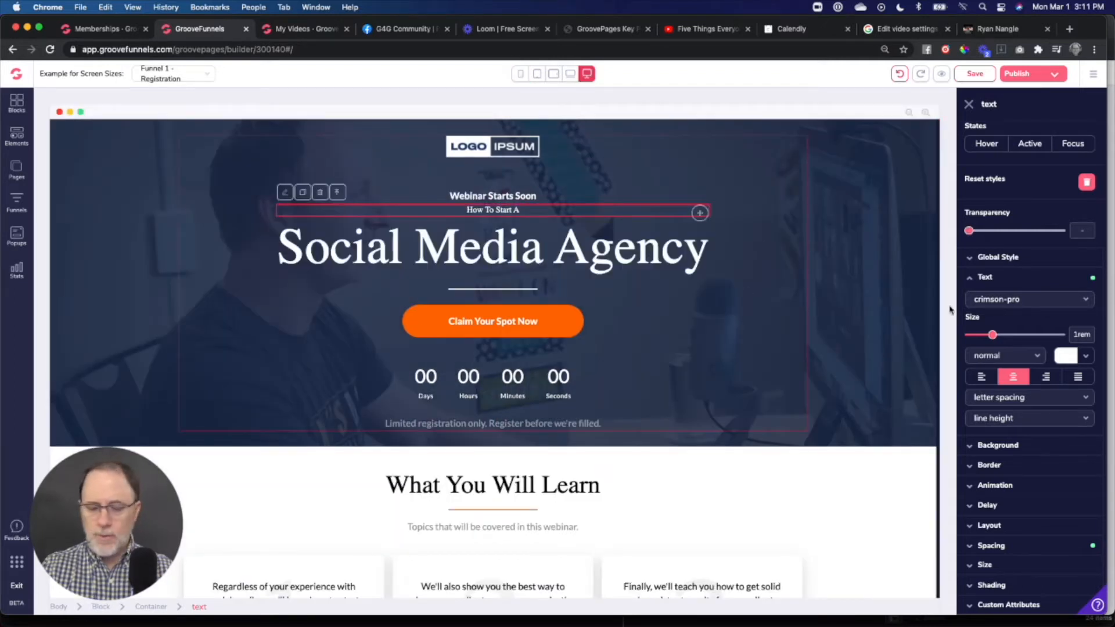
# Set the "How To Start A" heading's text size to 4.5rem in the desktop view and centre its alignment
pyautogui.moveTo(992, 337); pyautogui.dragTo(1045, 336)
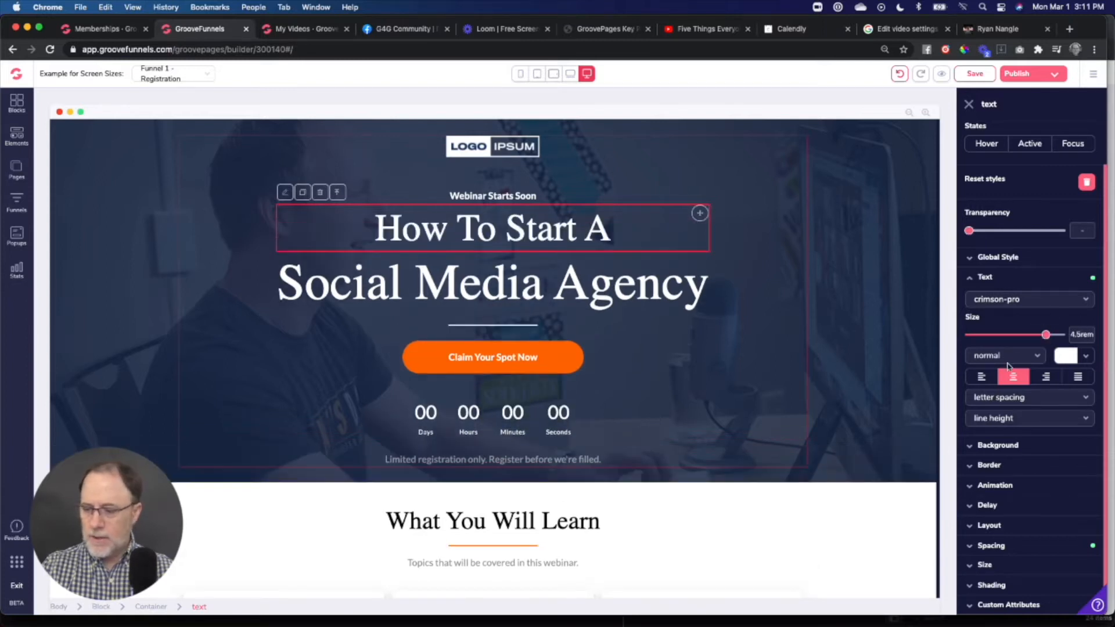
pyautogui.click(990, 378)
pyautogui.click(1013, 377)
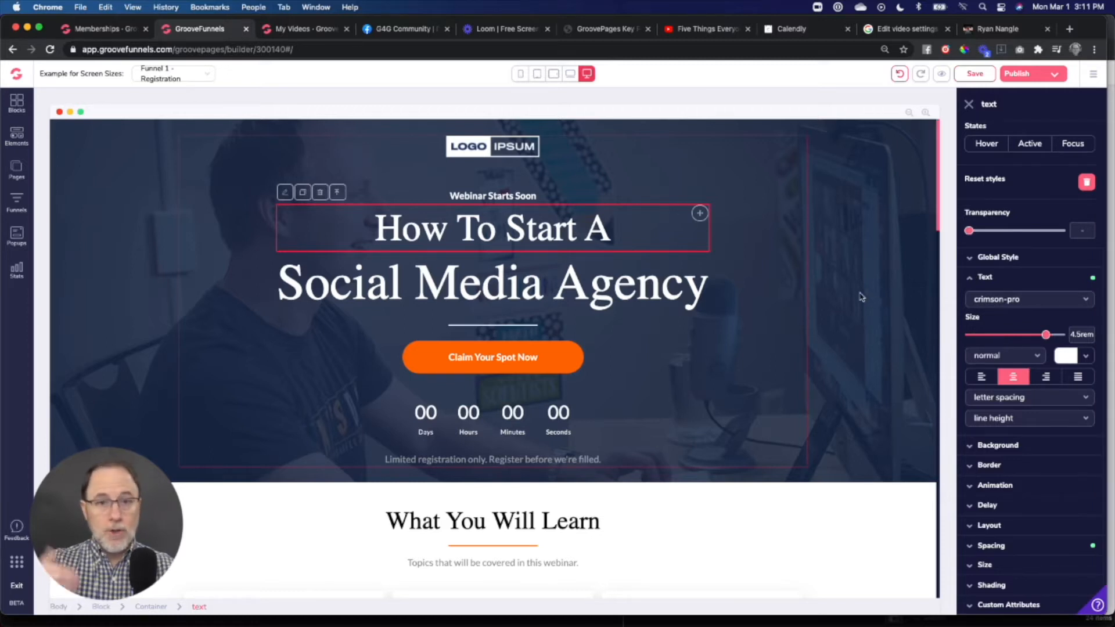
# In the phone view, enable single screen override mode, set the "How To Start A" heading to 0.75rem and compare it with desktop
pyautogui.click(520, 74)
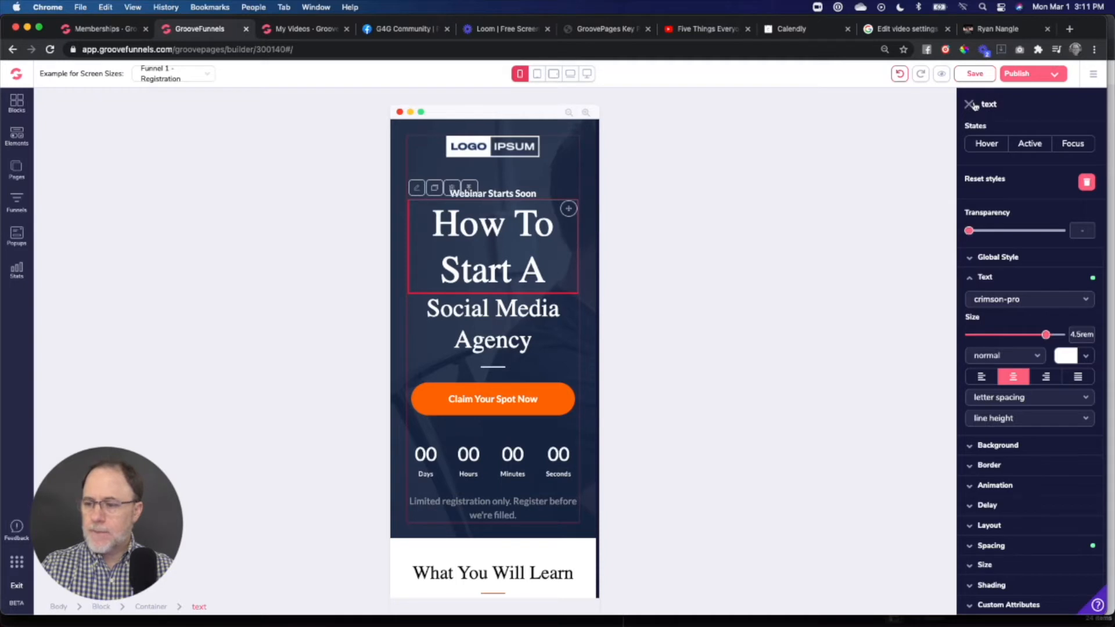
pyautogui.scroll(1, 1013, 152)
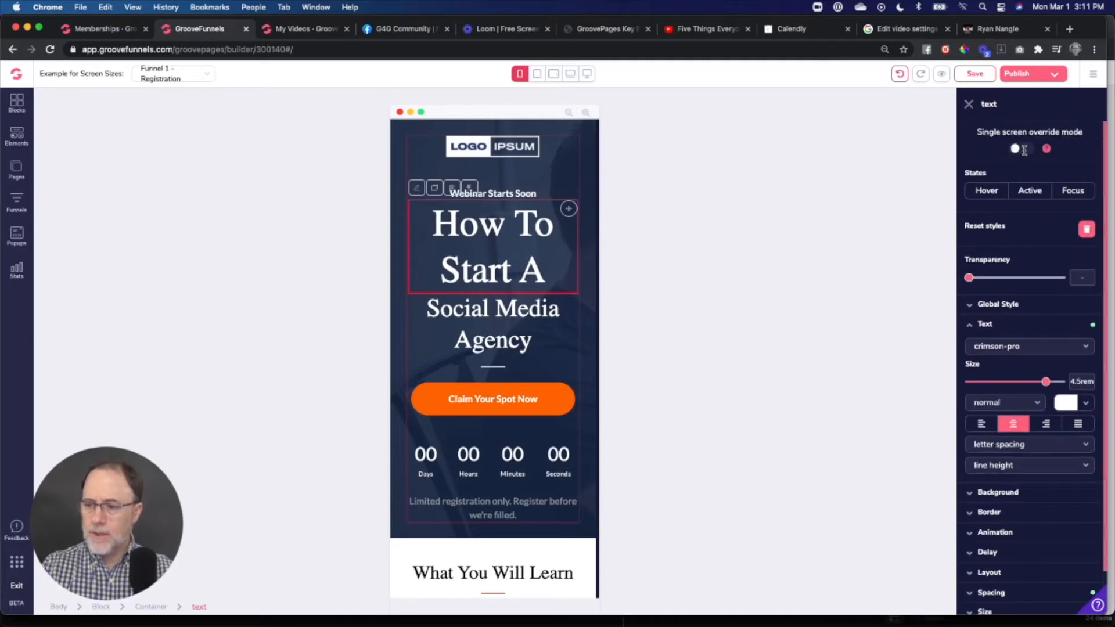
pyautogui.click(1023, 150)
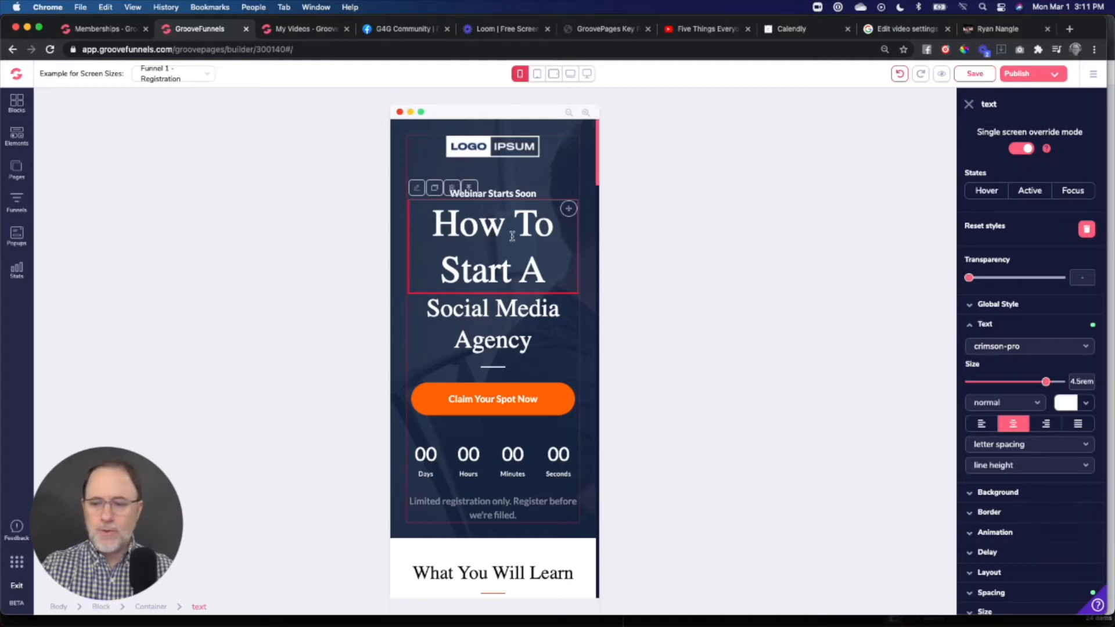
pyautogui.moveTo(1047, 382); pyautogui.dragTo(978, 381)
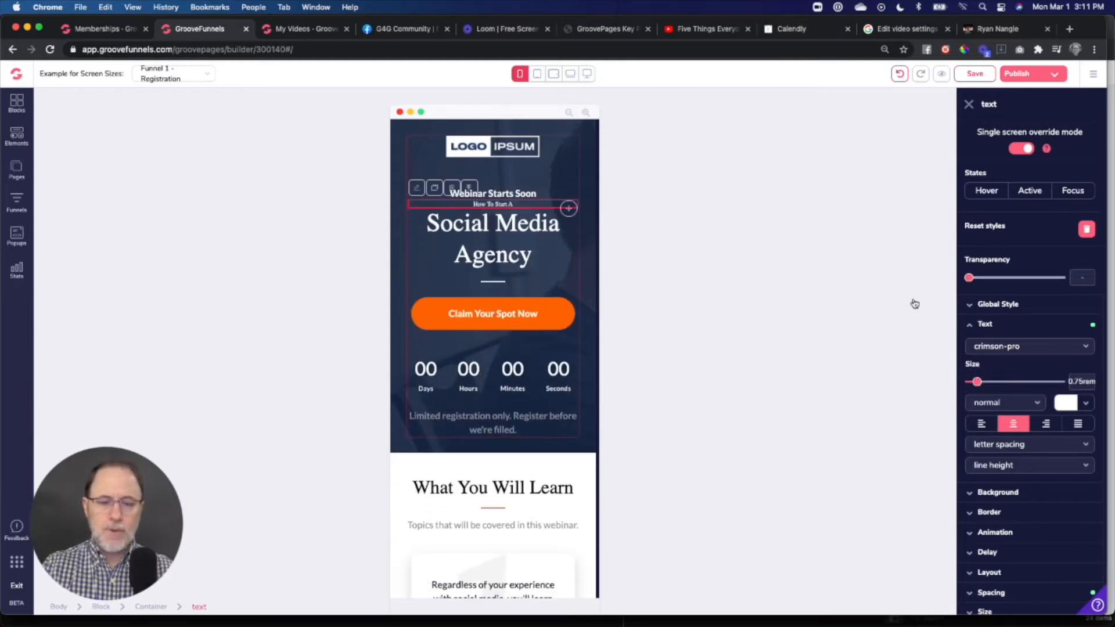
pyautogui.click(589, 74)
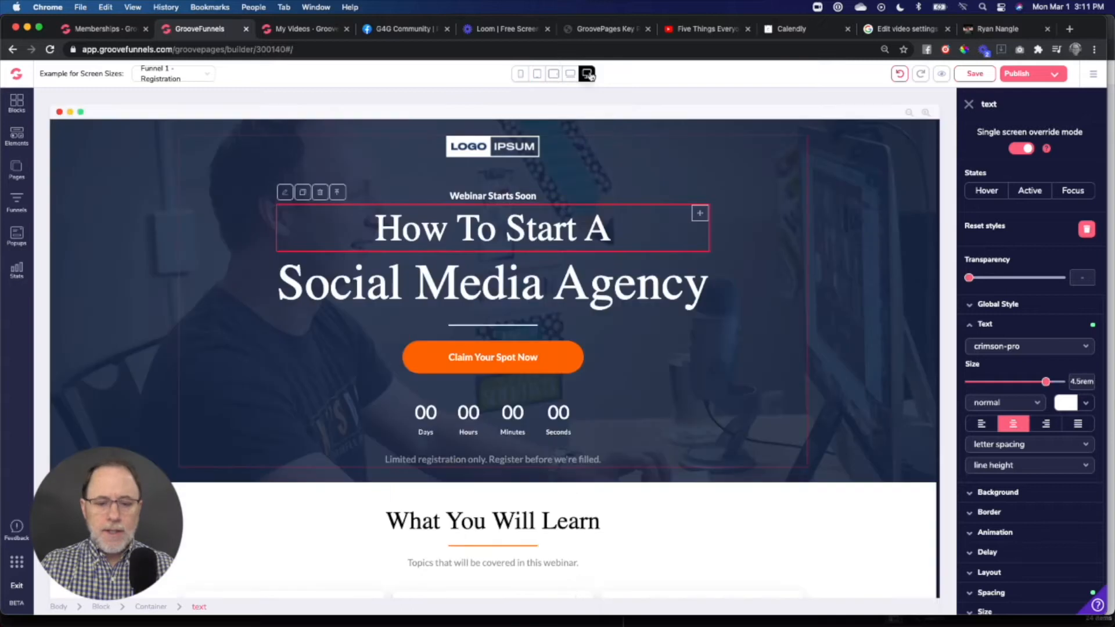
pyautogui.click(521, 74)
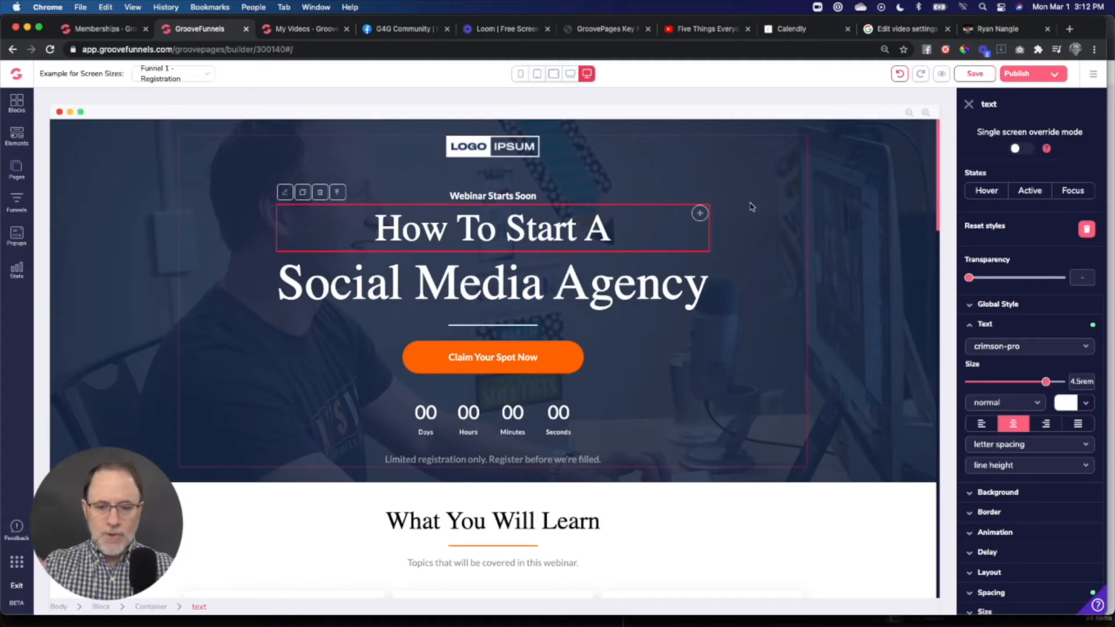
# Examine the design settings of the hero's "Claim Your Spot Now" button and the section below it
pyautogui.scroll(-3, 720, 341)
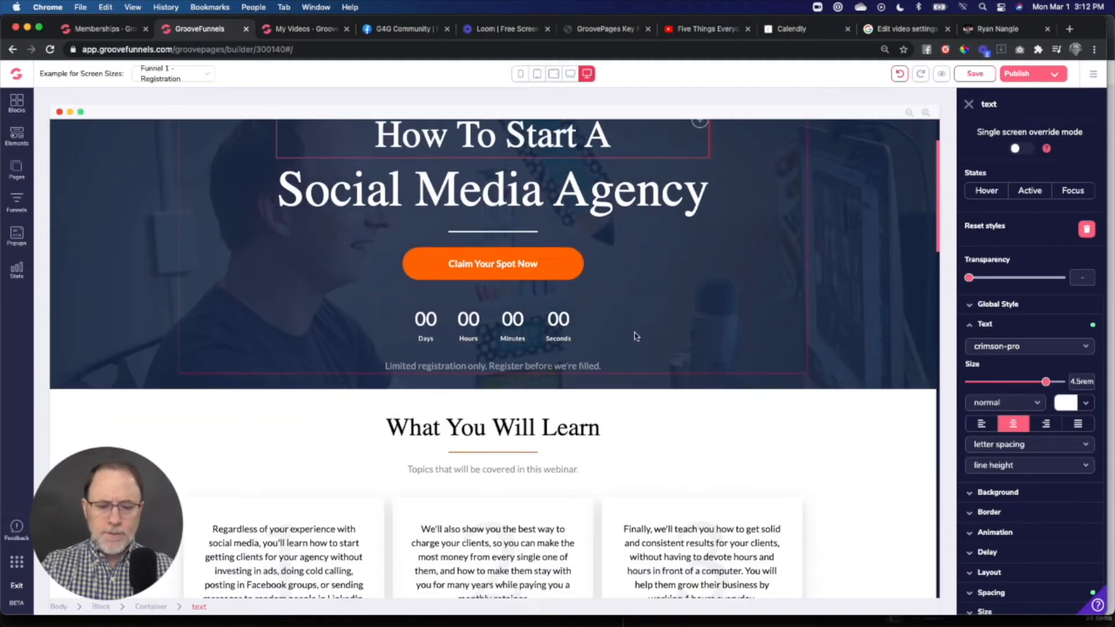
pyautogui.click(481, 262)
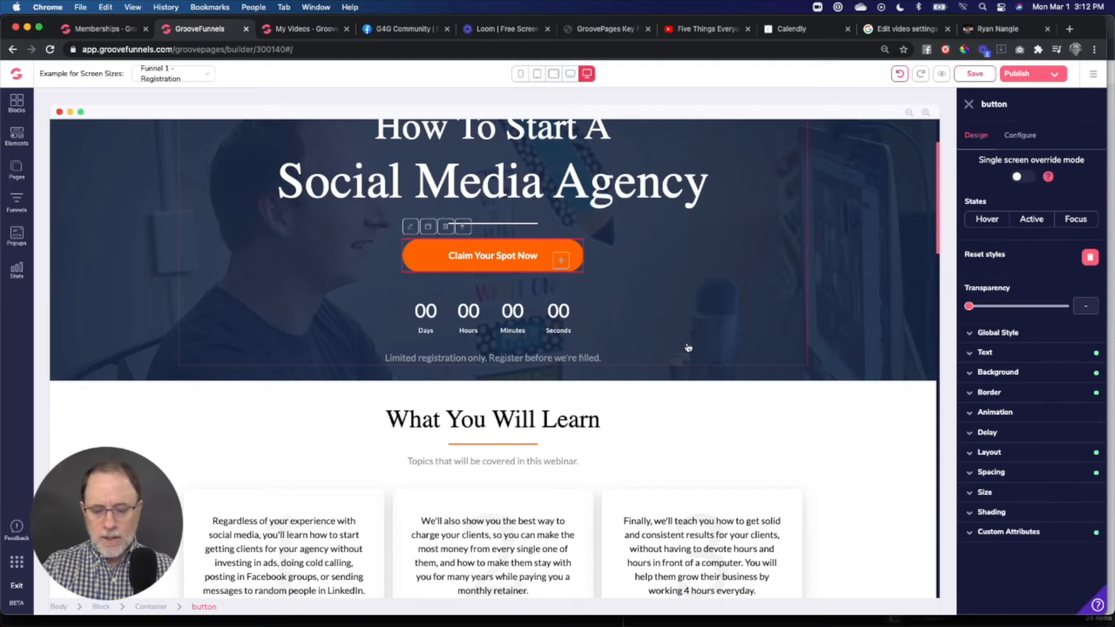
pyautogui.scroll(-3, 685, 367)
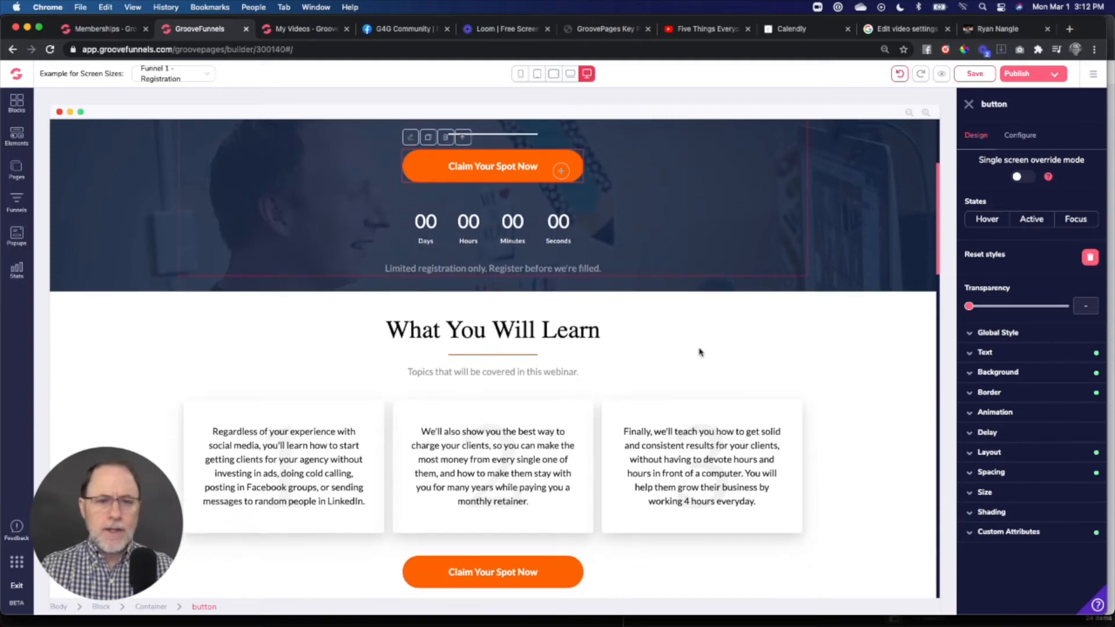
pyautogui.scroll(2, 696, 314)
pyautogui.scroll(-3, 699, 313)
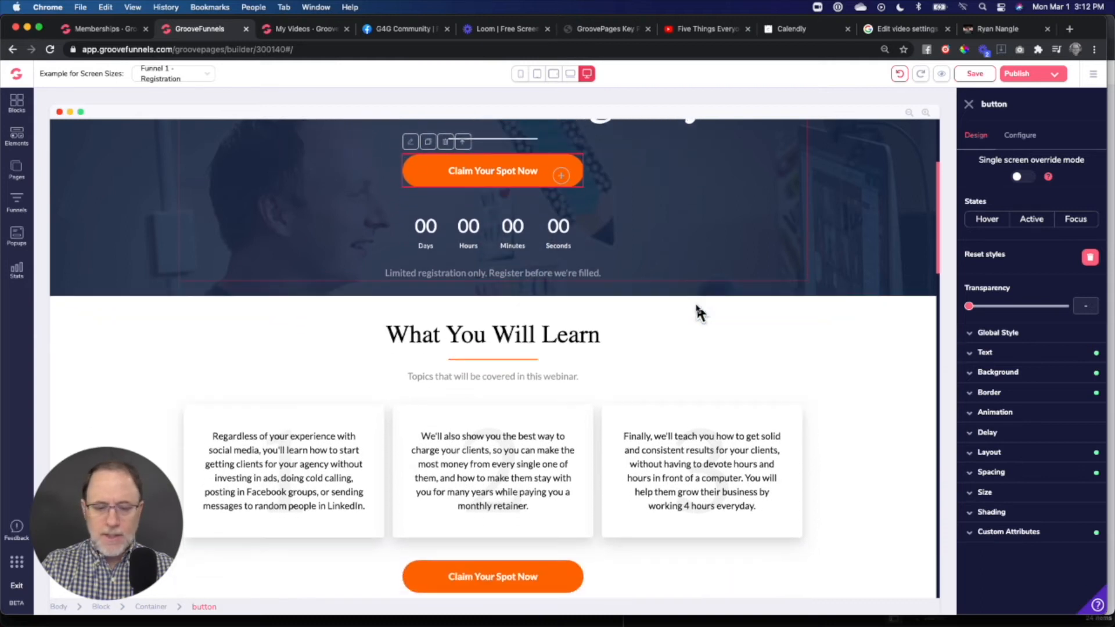
# Remove the background image from the third "What You Will Learn" card in the desktop view
pyautogui.click(620, 336)
pyautogui.scroll(-2, 823, 305)
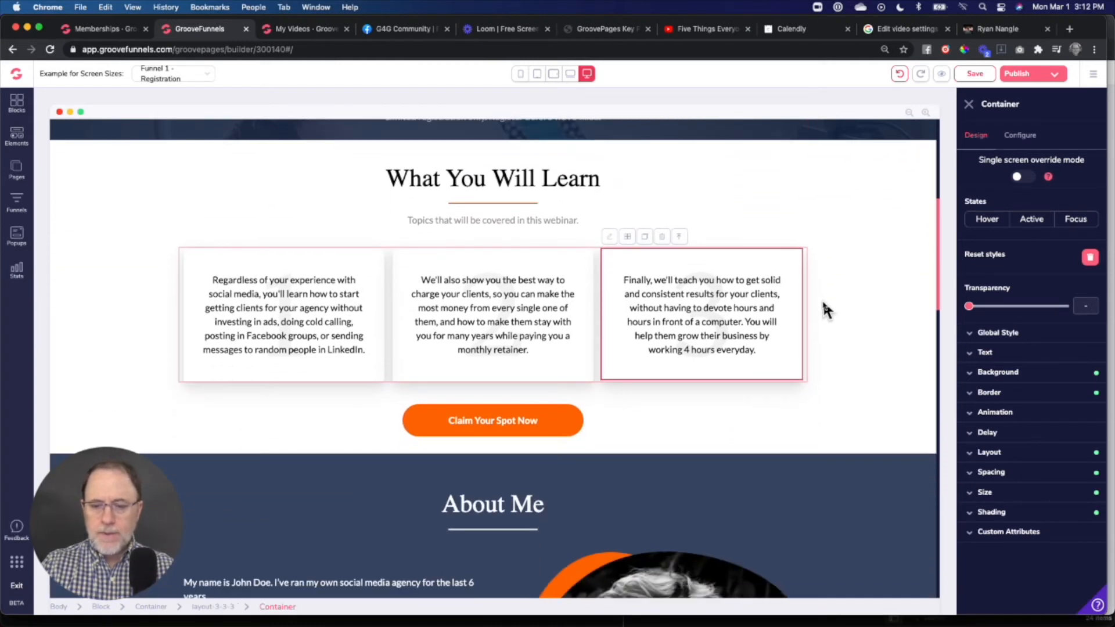
pyautogui.scroll(-1, 823, 306)
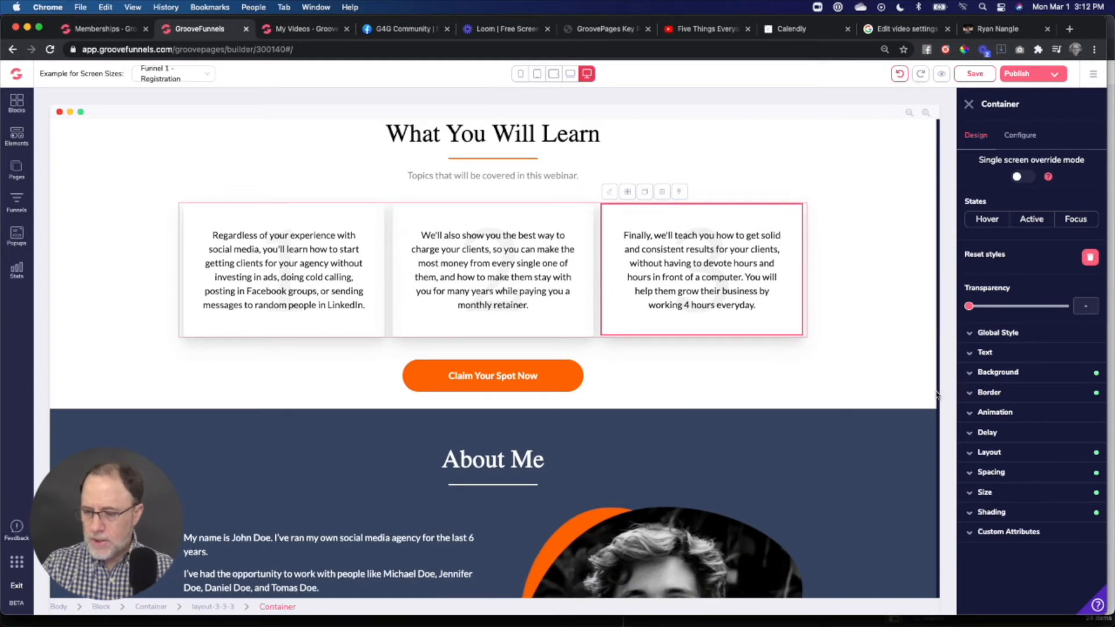
pyautogui.click(970, 375)
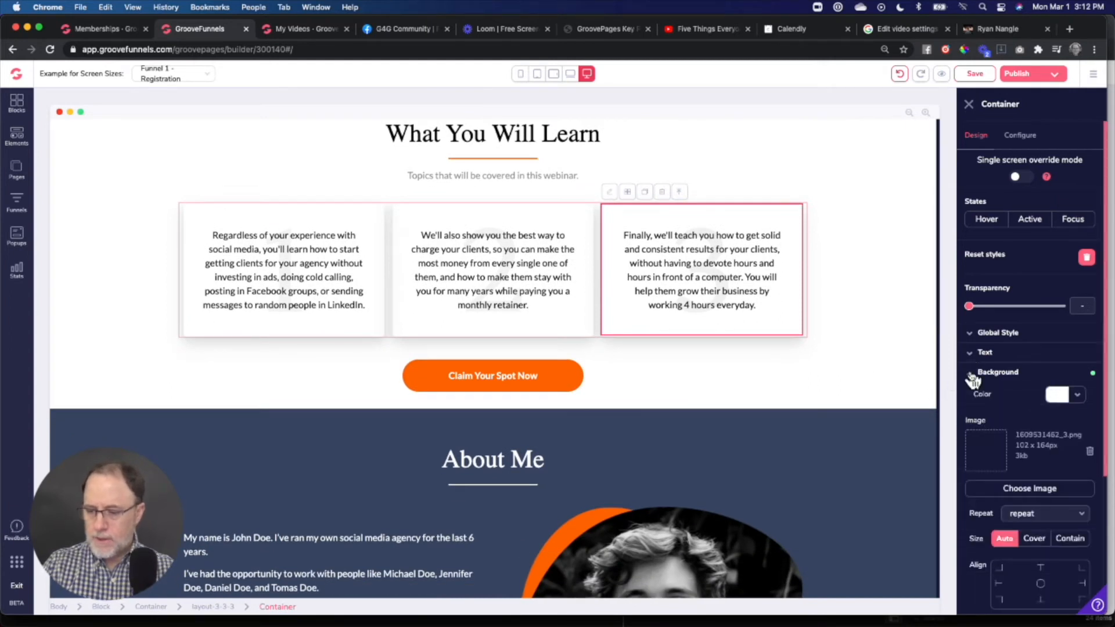
pyautogui.click(1078, 397)
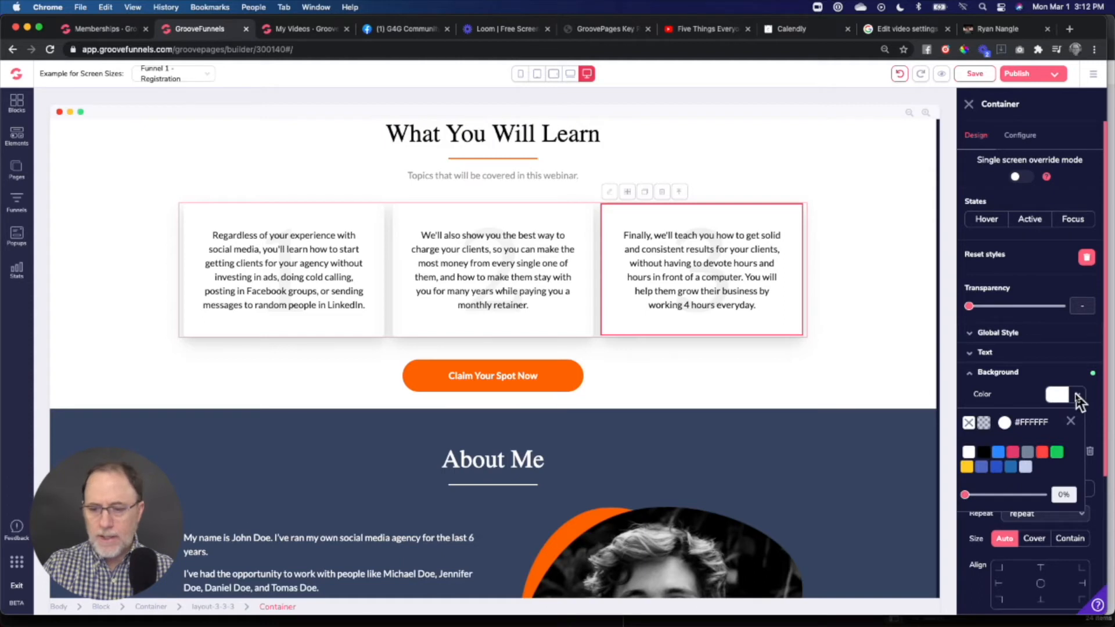
pyautogui.click(1090, 451)
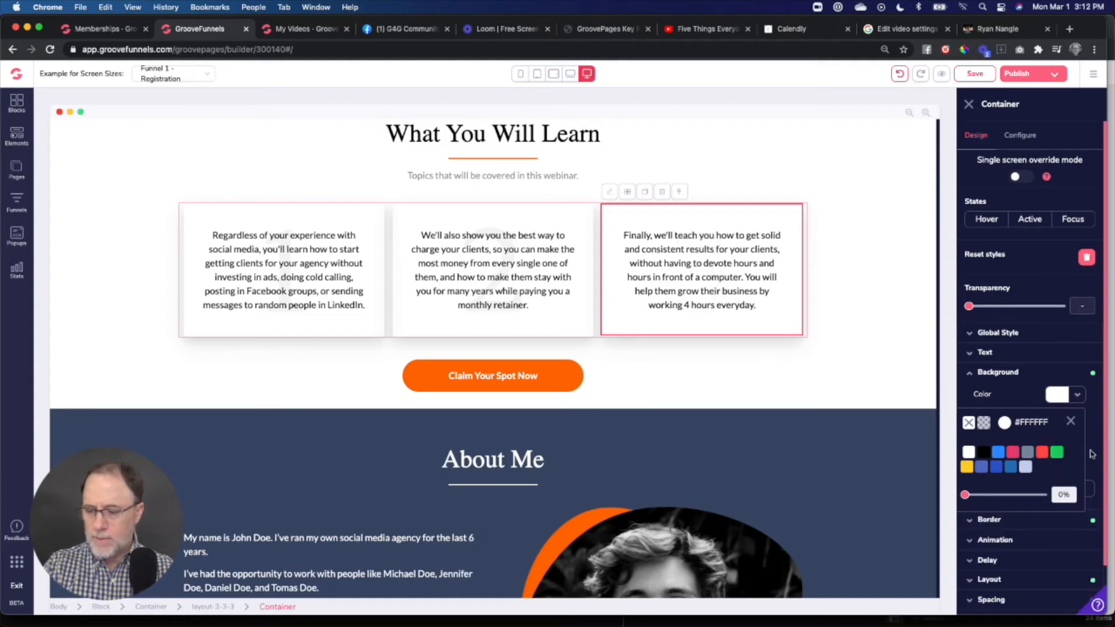
# Compare the "What You Will Learn" cards in the phone and desktop views
pyautogui.click(894, 347)
pyautogui.click(520, 74)
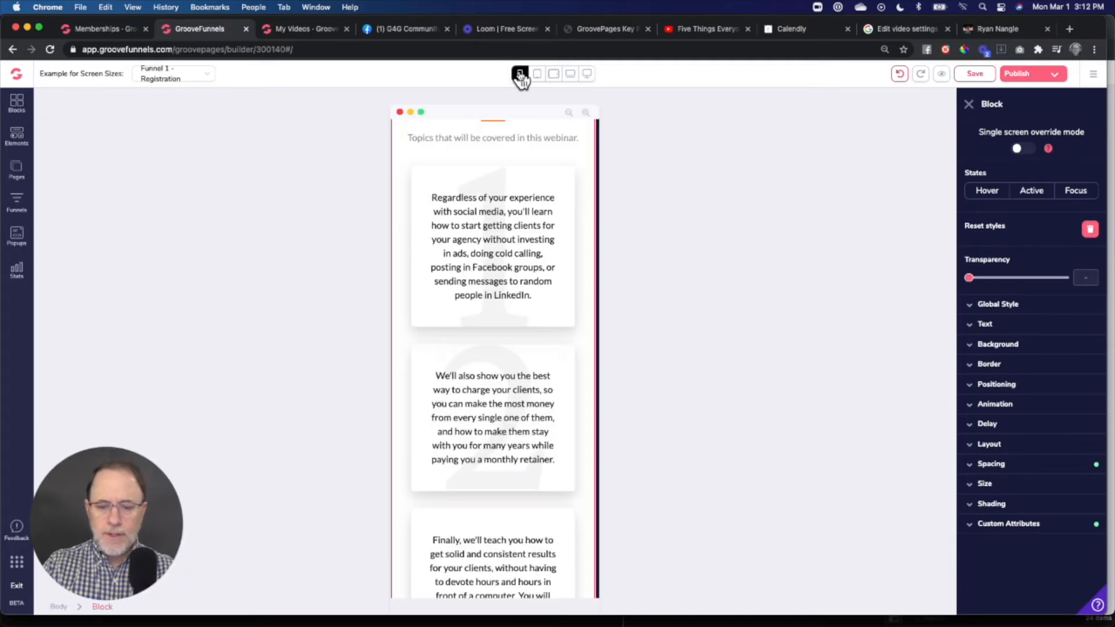
pyautogui.scroll(-5, 573, 299)
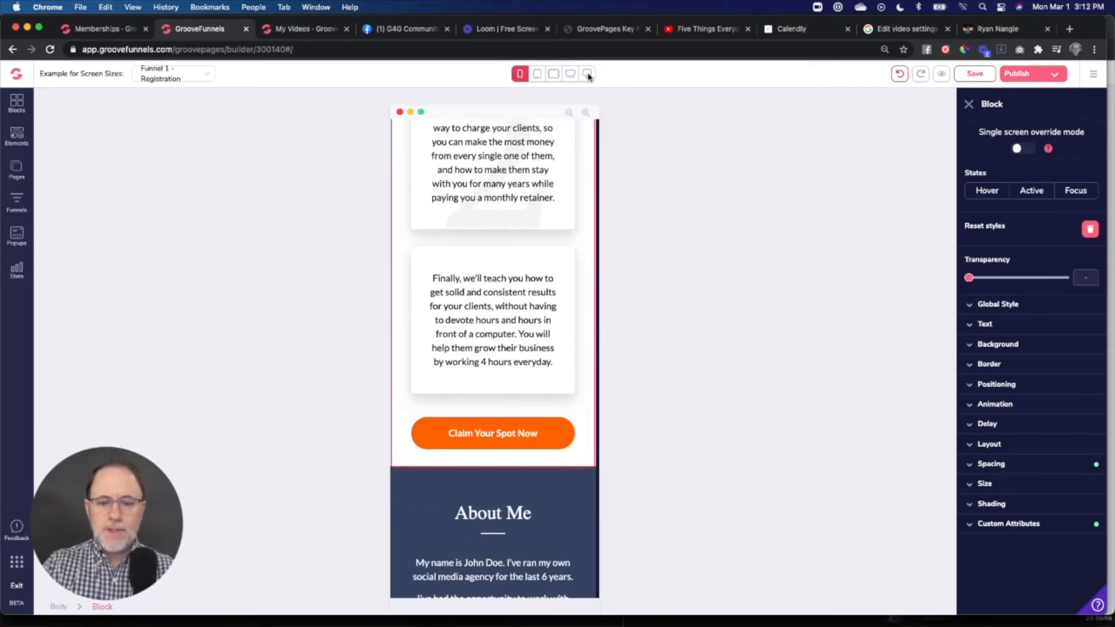
pyautogui.click(587, 74)
pyautogui.scroll(10, 569, 196)
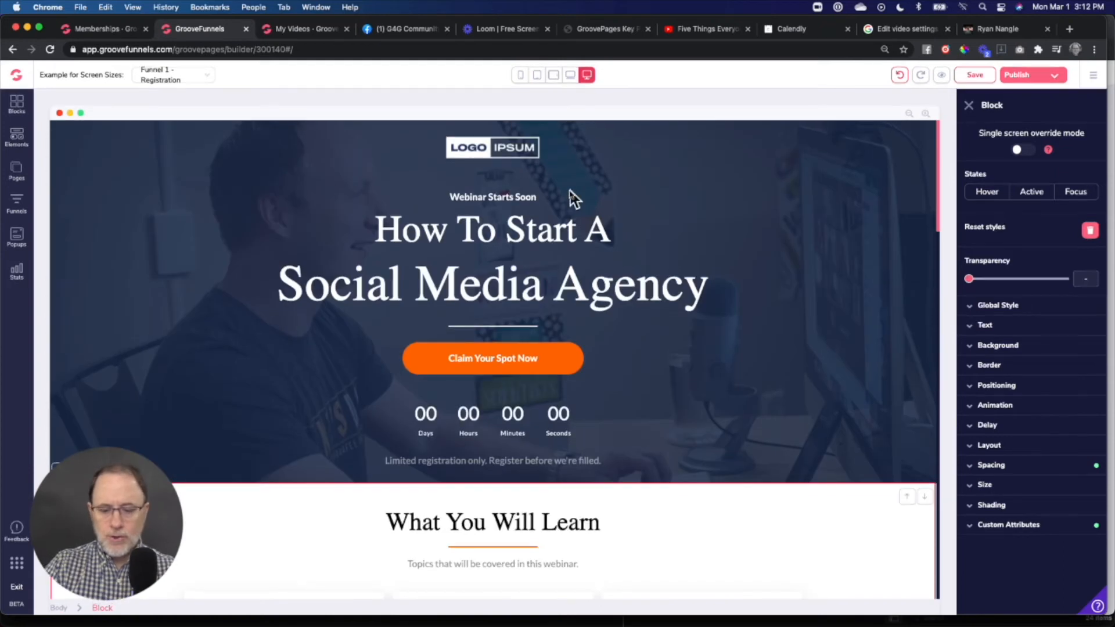
pyautogui.scroll(-7, 570, 196)
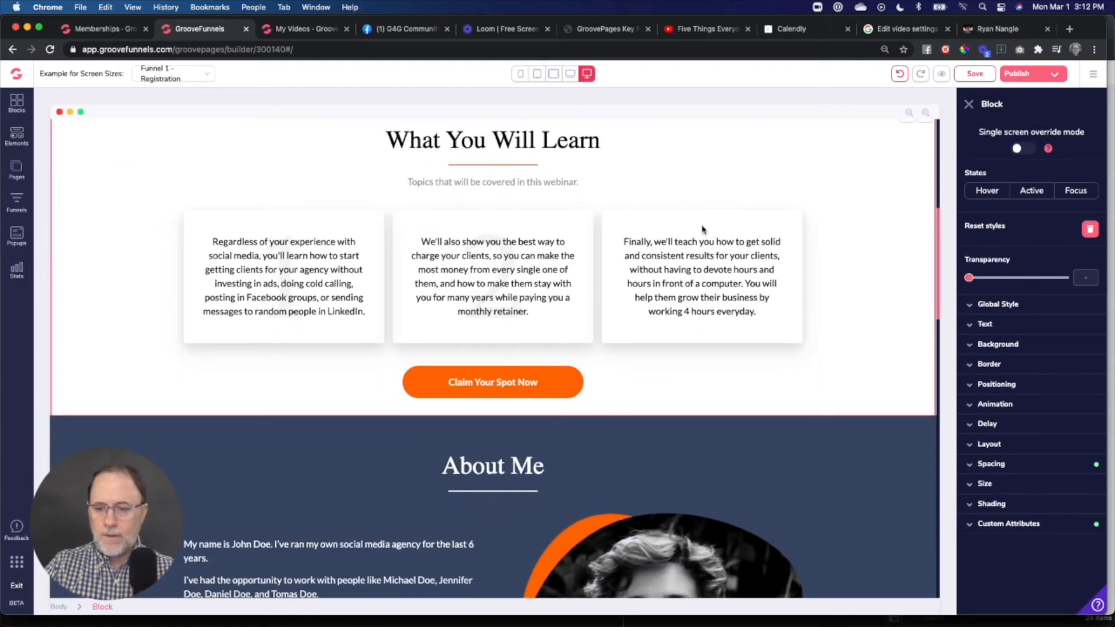
# Open the spacing and size settings of the third "What You Will Learn" card and examine them
pyautogui.click(702, 229)
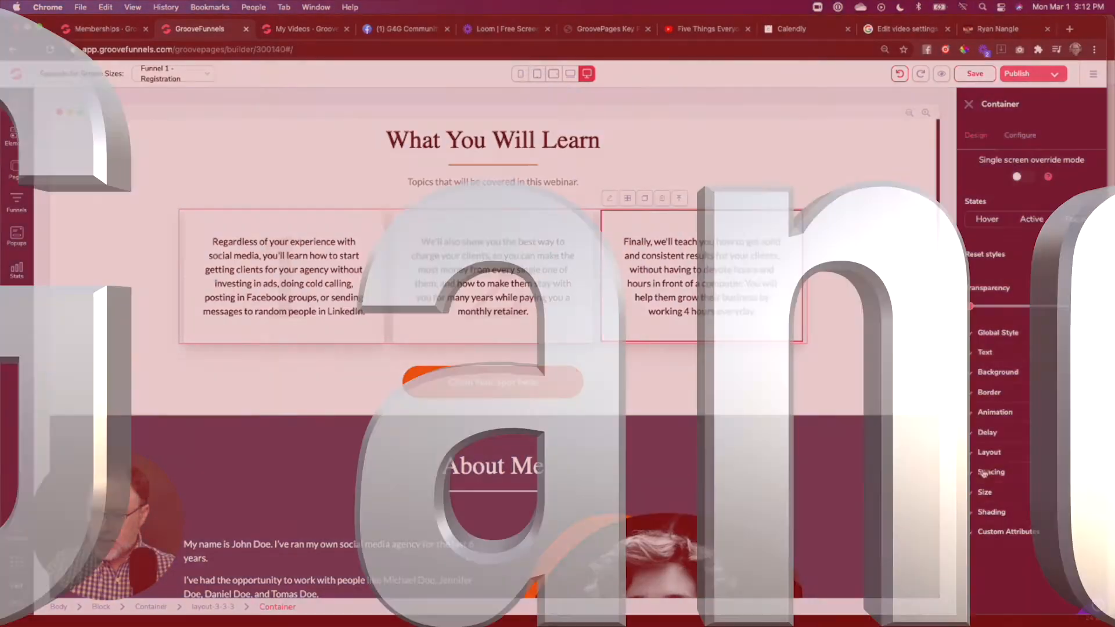
pyautogui.click(987, 473)
pyautogui.scroll(-1, 993, 503)
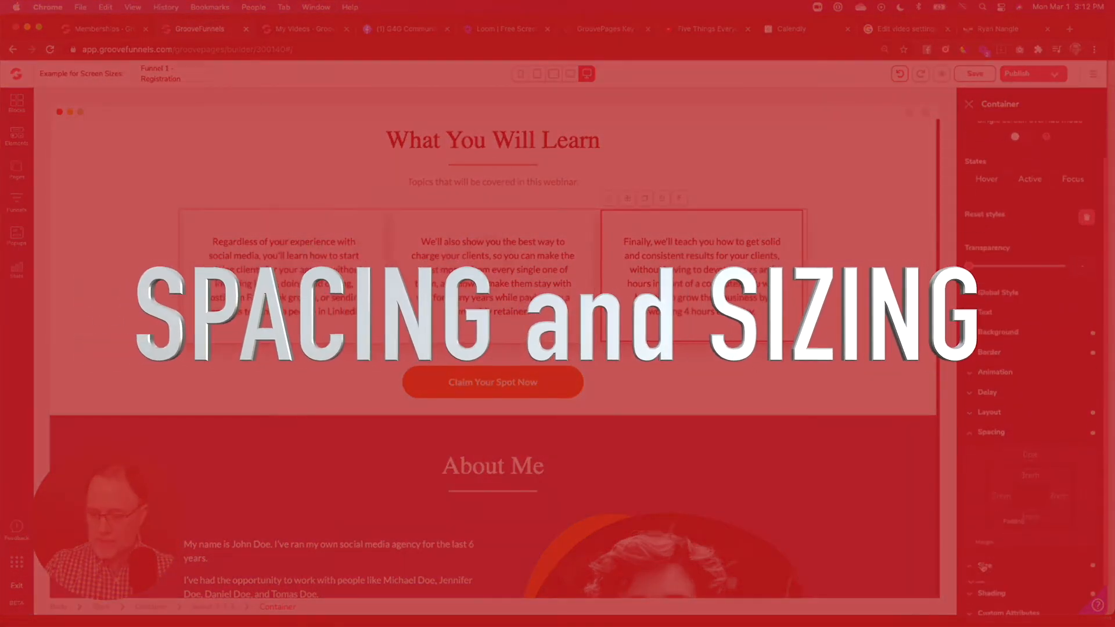
pyautogui.scroll(-4, 992, 498)
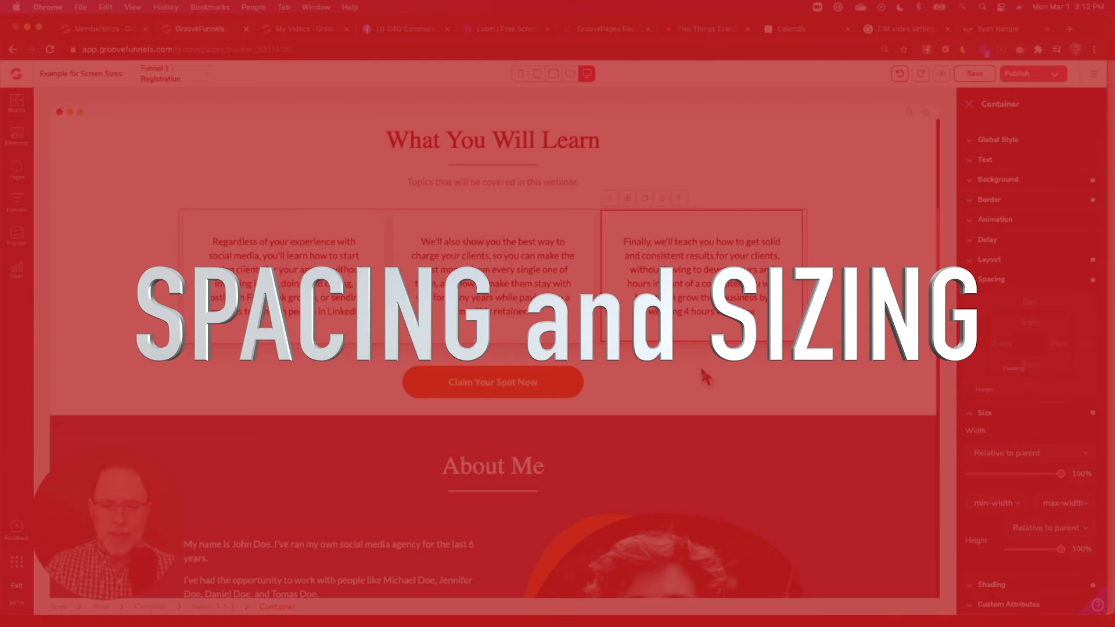
# Add a top margin to the About Me photo in the desktop view to shift it down within its container
pyautogui.scroll(-4, 662, 405)
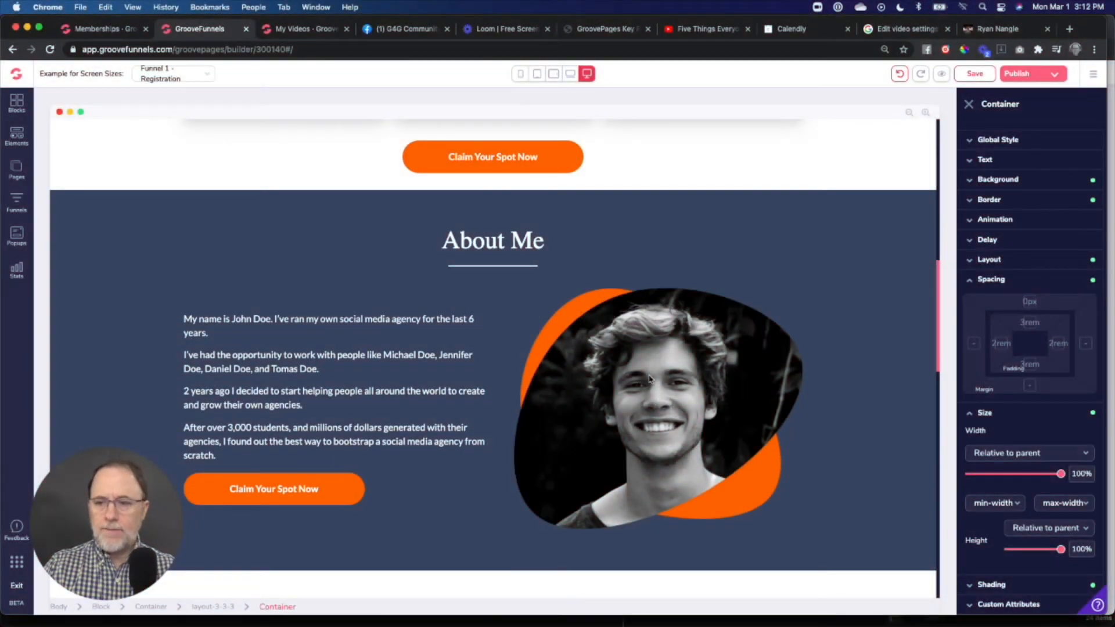
pyautogui.click(650, 381)
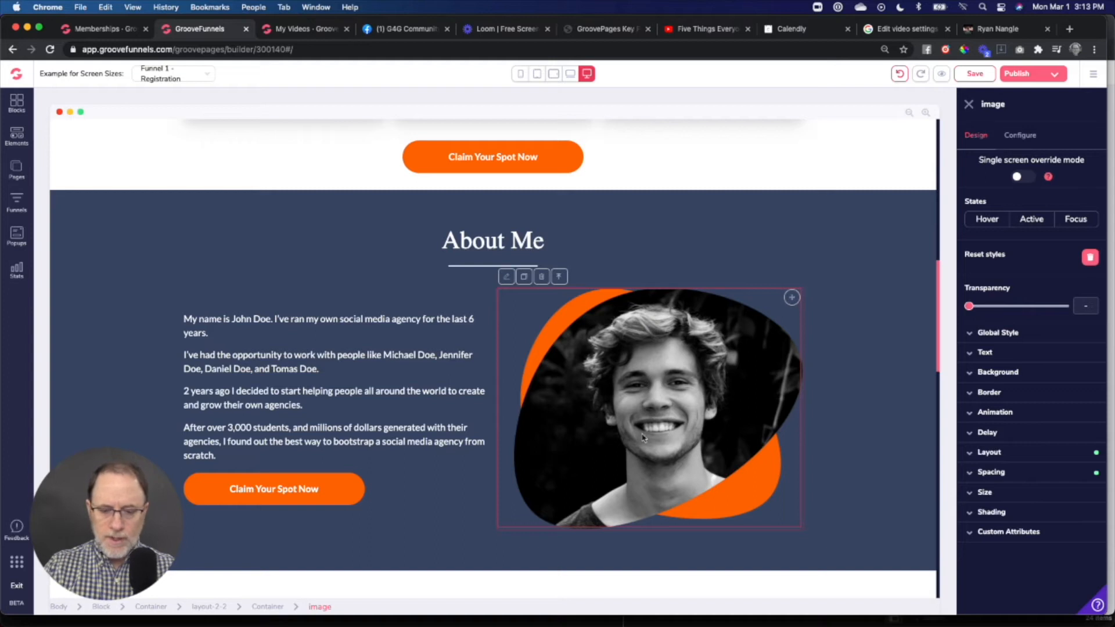
pyautogui.click(507, 281)
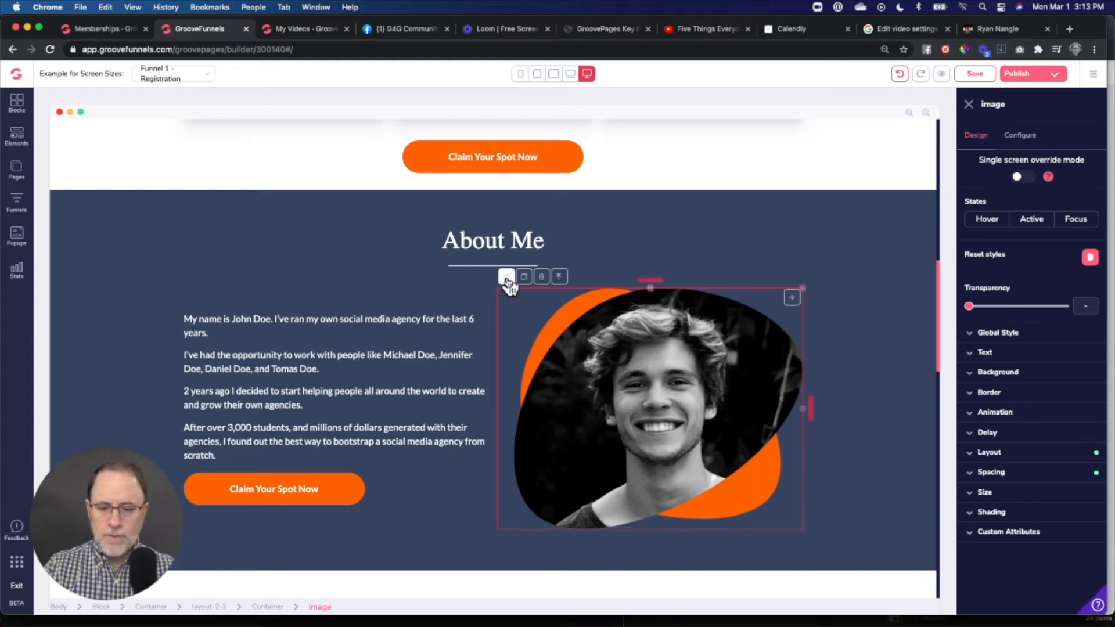
pyautogui.moveTo(649, 281); pyautogui.dragTo(663, 174)
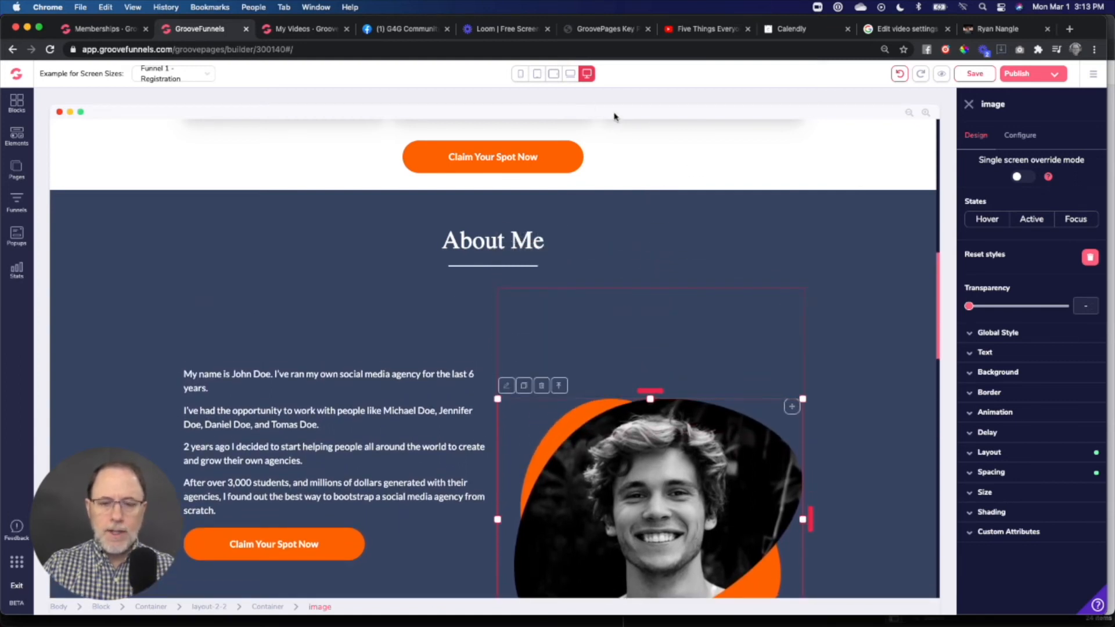
# Check the About Me photo's placement in the phone view and return to the desktop view
pyautogui.click(520, 73)
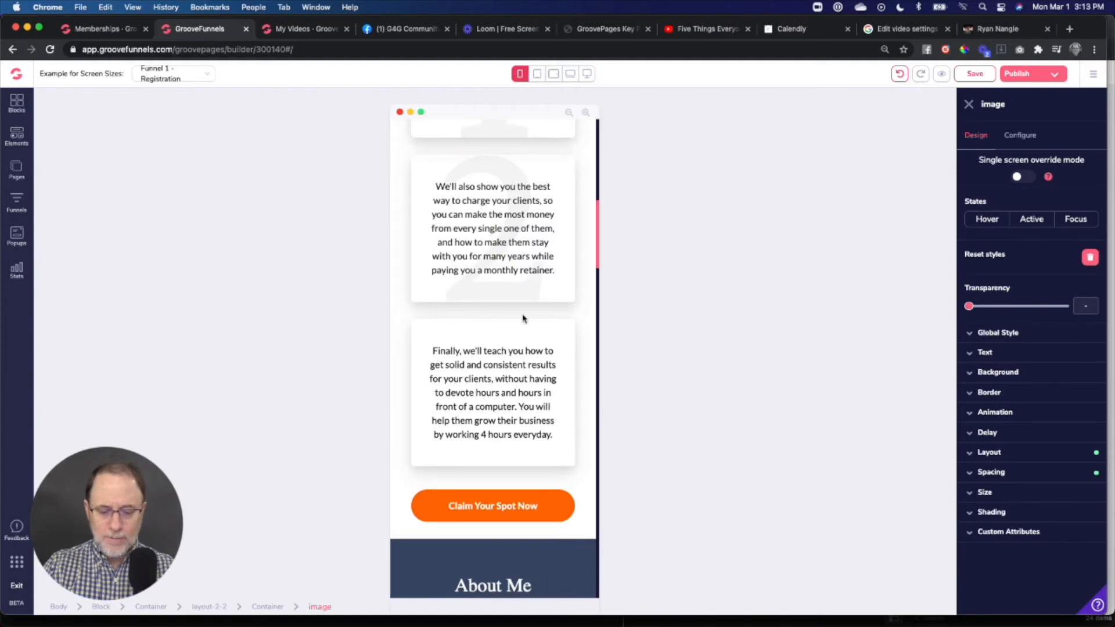
pyautogui.scroll(-9, 523, 318)
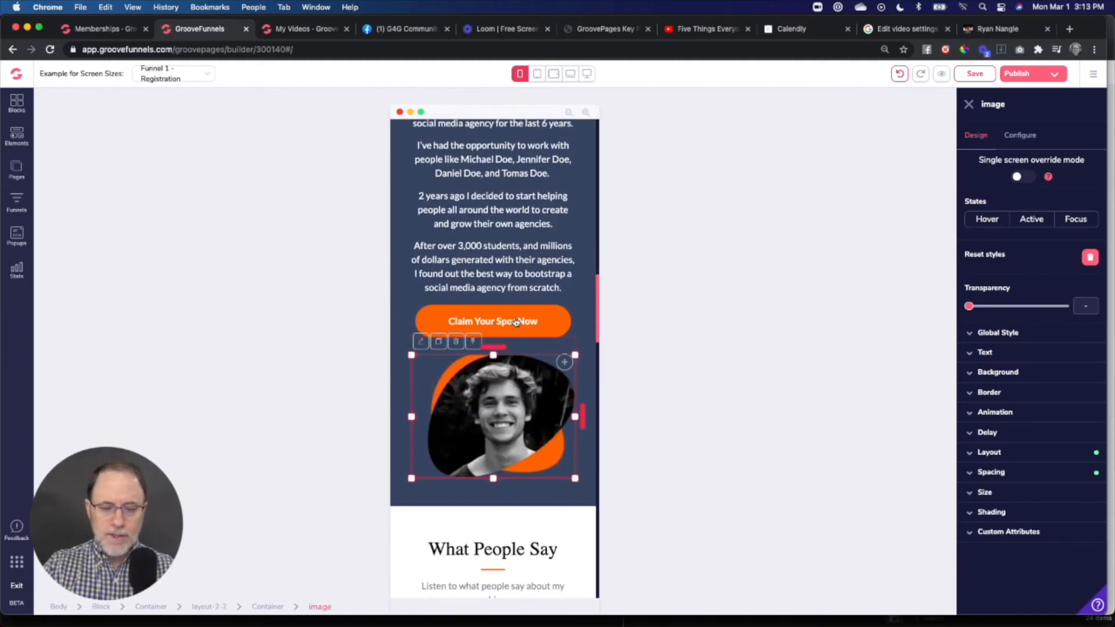
pyautogui.click(586, 75)
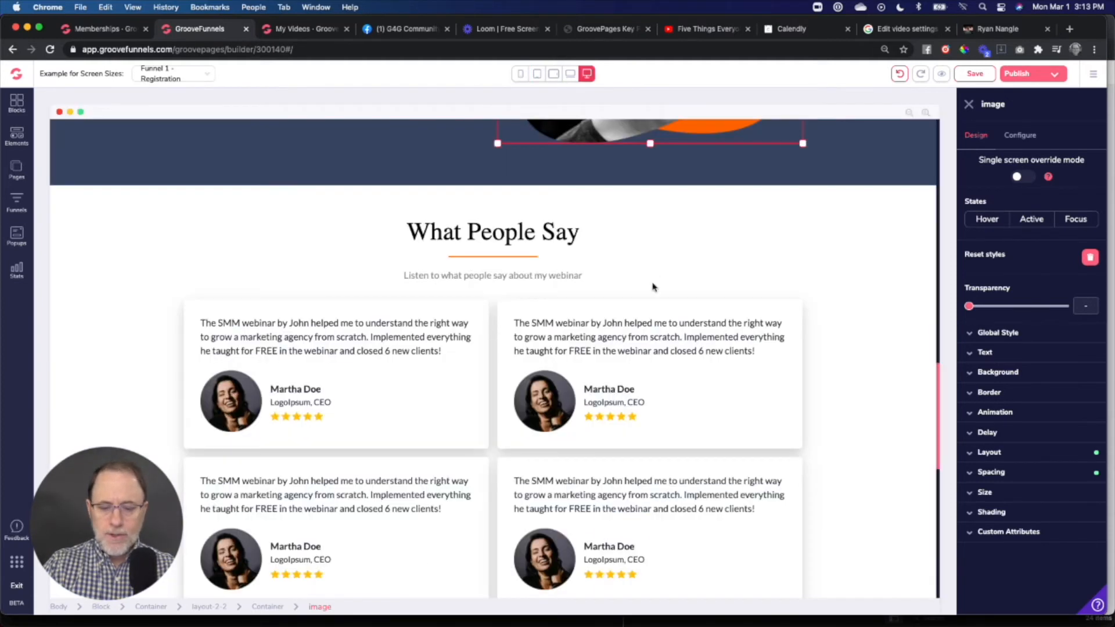
# Reset the About Me photo's added top margin so it sits at the top of its container again
pyautogui.scroll(-1, 645, 290)
pyautogui.scroll(5, 625, 390)
pyautogui.scroll(1, 624, 390)
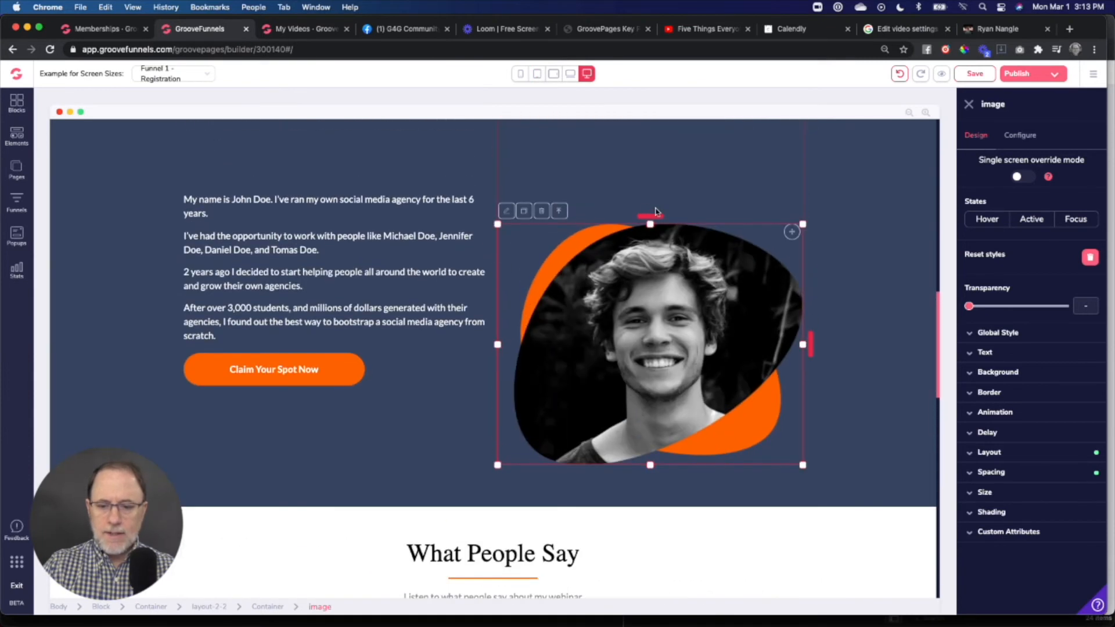
pyautogui.scroll(-5, 654, 216)
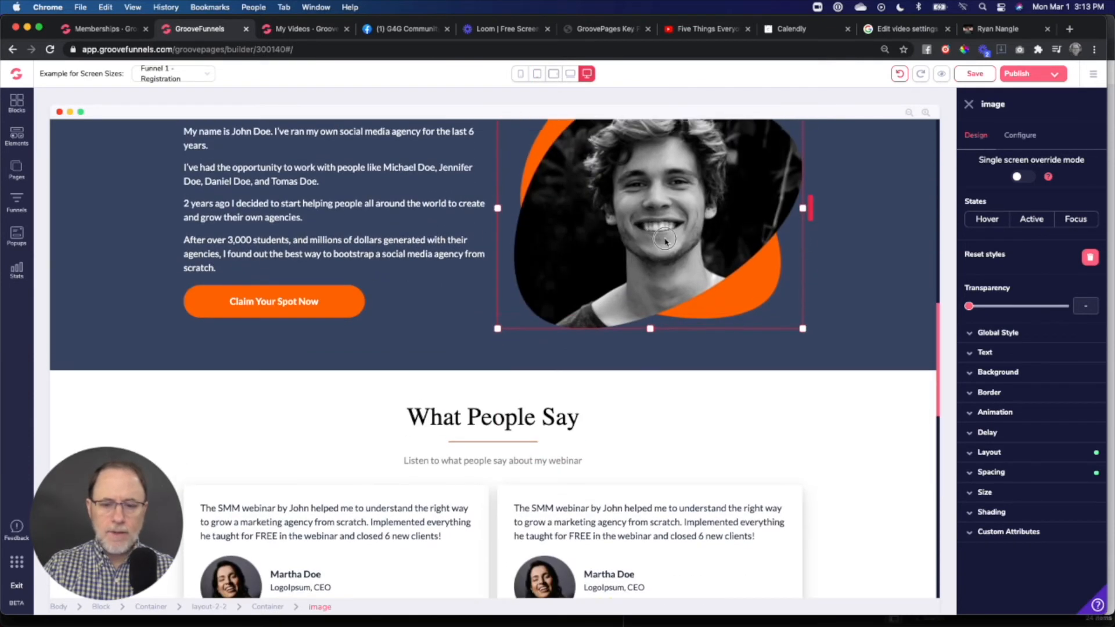
pyautogui.scroll(-2, 667, 250)
pyautogui.scroll(11, 667, 250)
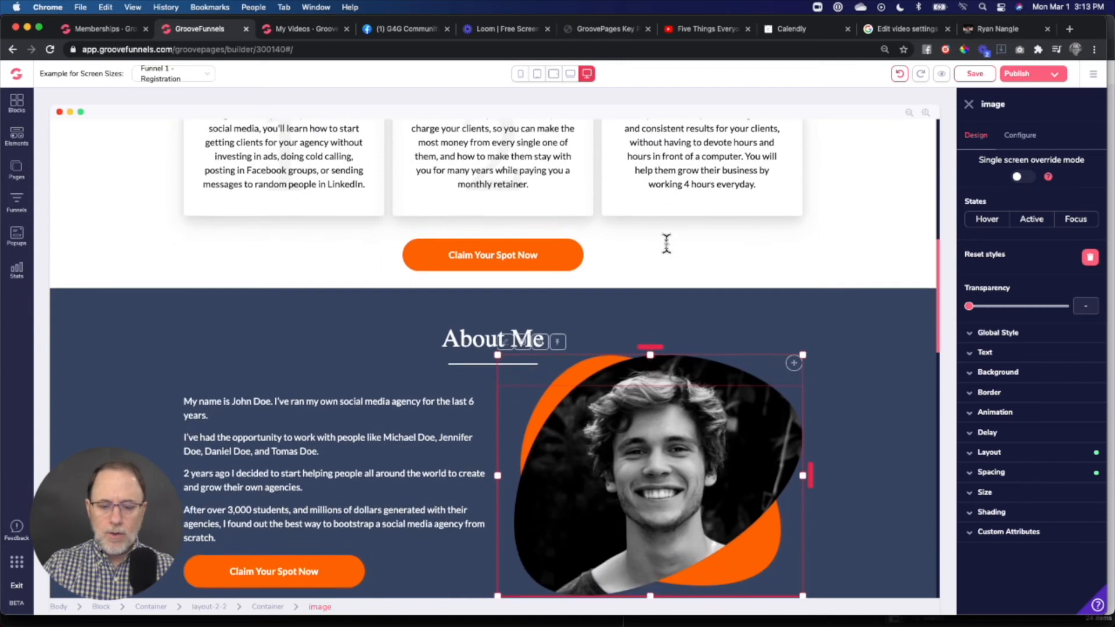
pyautogui.scroll(-3, 670, 251)
pyautogui.scroll(-1, 670, 253)
pyautogui.moveTo(651, 245)
pyautogui.mouseDown()
pyautogui.moveTo(652, 229)
pyautogui.moveTo(652, 241)
pyautogui.mouseUp()
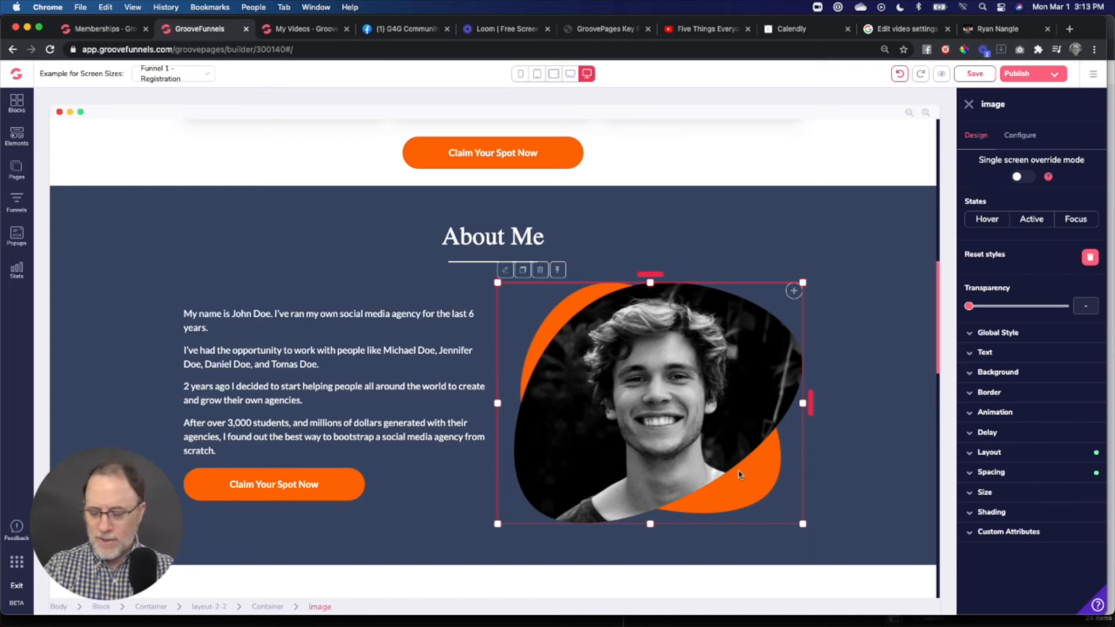
# Set the About Me photo's width relative to its parent at 16.66667% in the desktop view
pyautogui.click(984, 491)
pyautogui.click(999, 496)
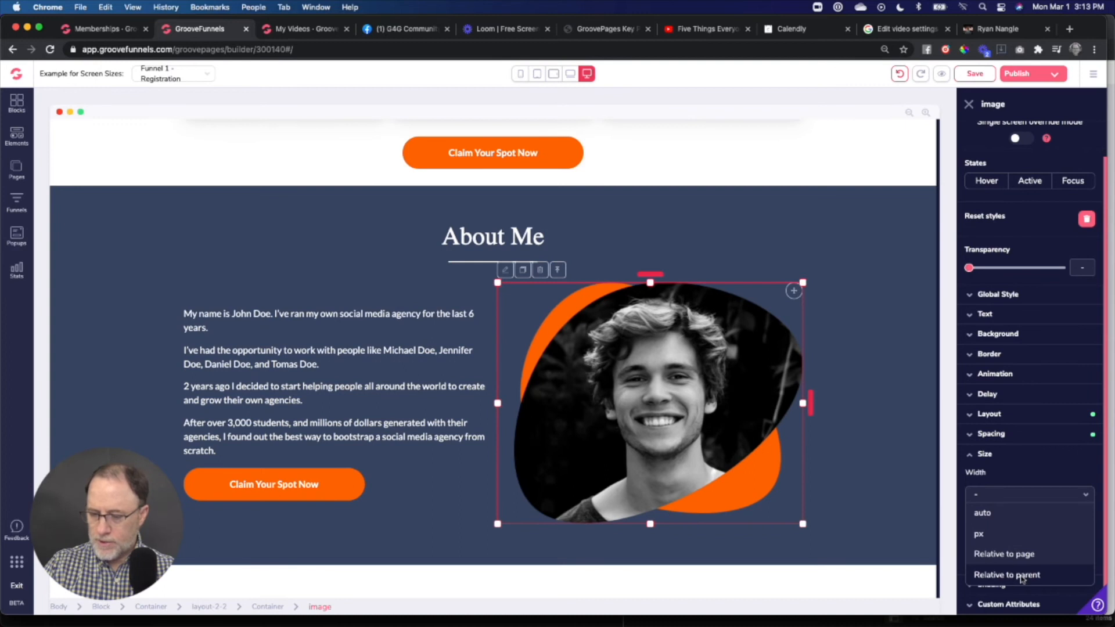
pyautogui.click(1008, 575)
pyautogui.scroll(-1, 1011, 503)
pyautogui.moveTo(976, 498)
pyautogui.mouseDown()
pyautogui.moveTo(998, 498)
pyautogui.moveTo(975, 495)
pyautogui.mouseUp()
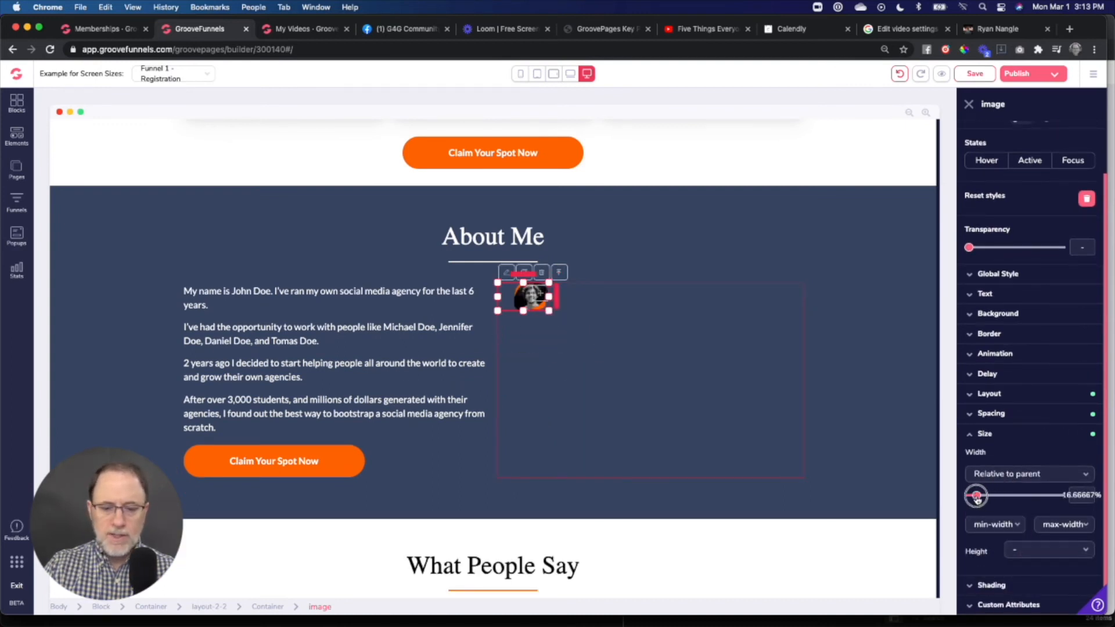
# Check the About Me photo's size in the phone view against the desktop view
pyautogui.click(521, 73)
pyautogui.scroll(-10, 533, 386)
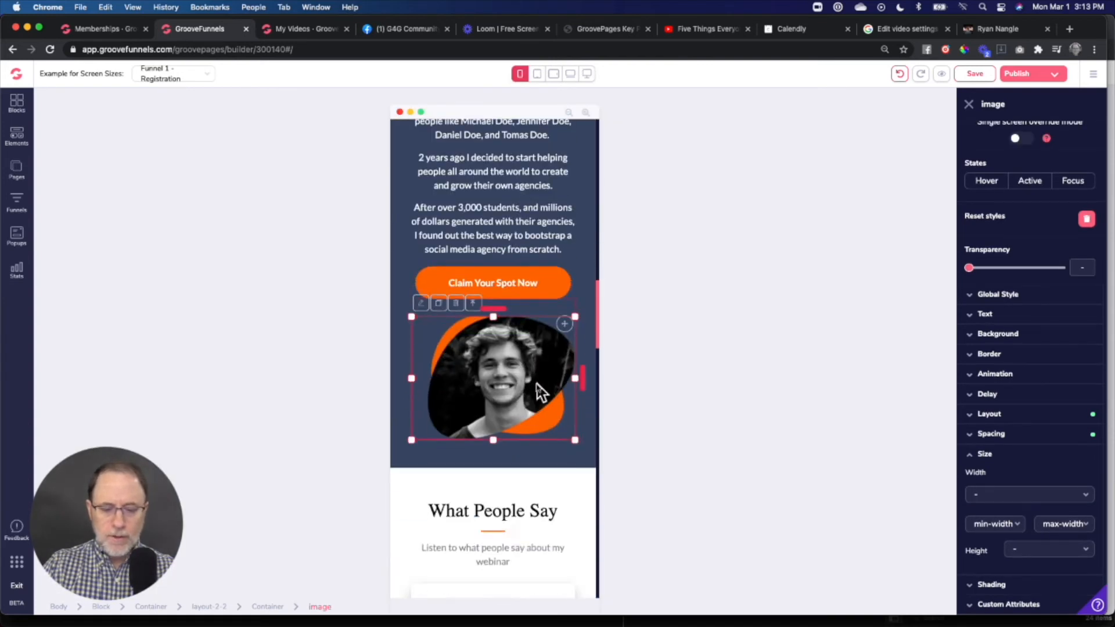
pyautogui.scroll(6, 538, 386)
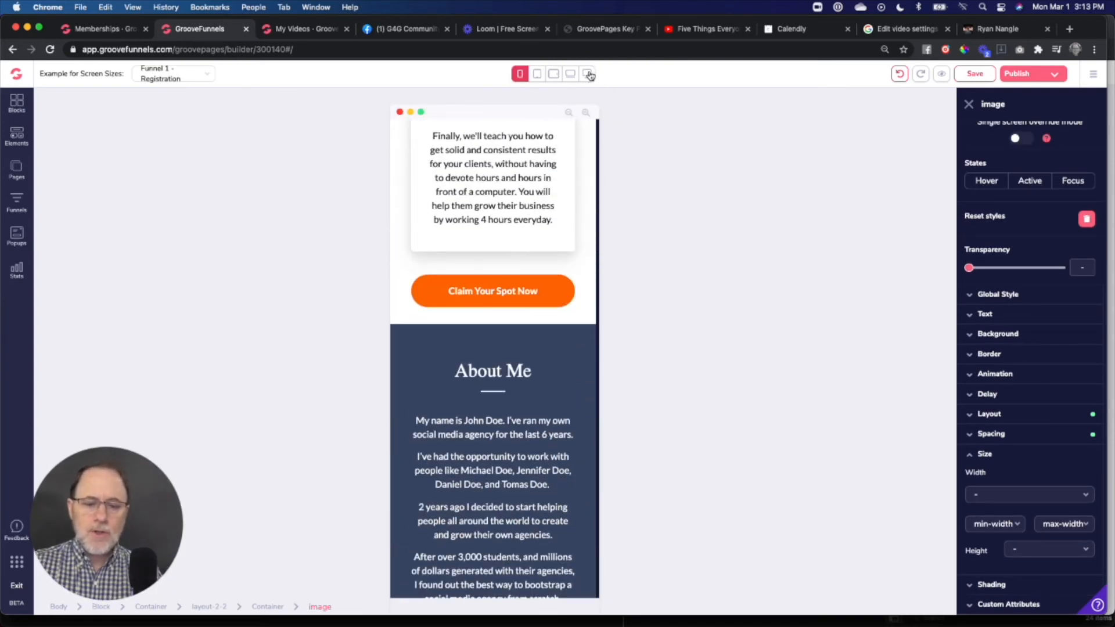
pyautogui.click(588, 74)
pyautogui.scroll(10, 492, 423)
pyautogui.scroll(-10, 498, 424)
# Compare the hero section's headings in the desktop, laptop and phone views
pyautogui.scroll(12, 498, 424)
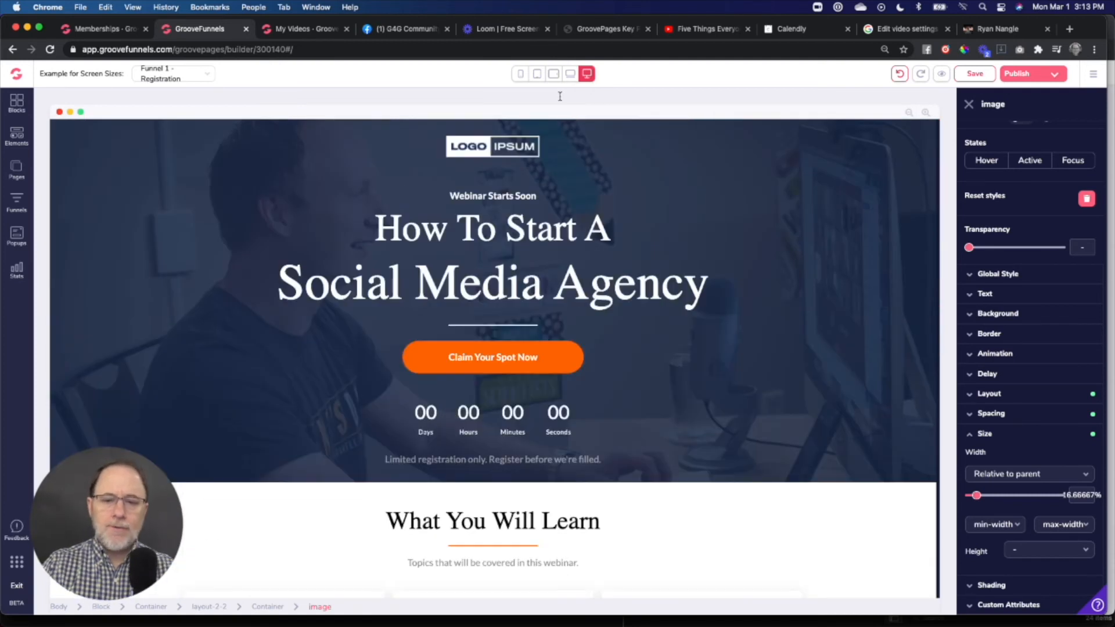
pyautogui.click(569, 74)
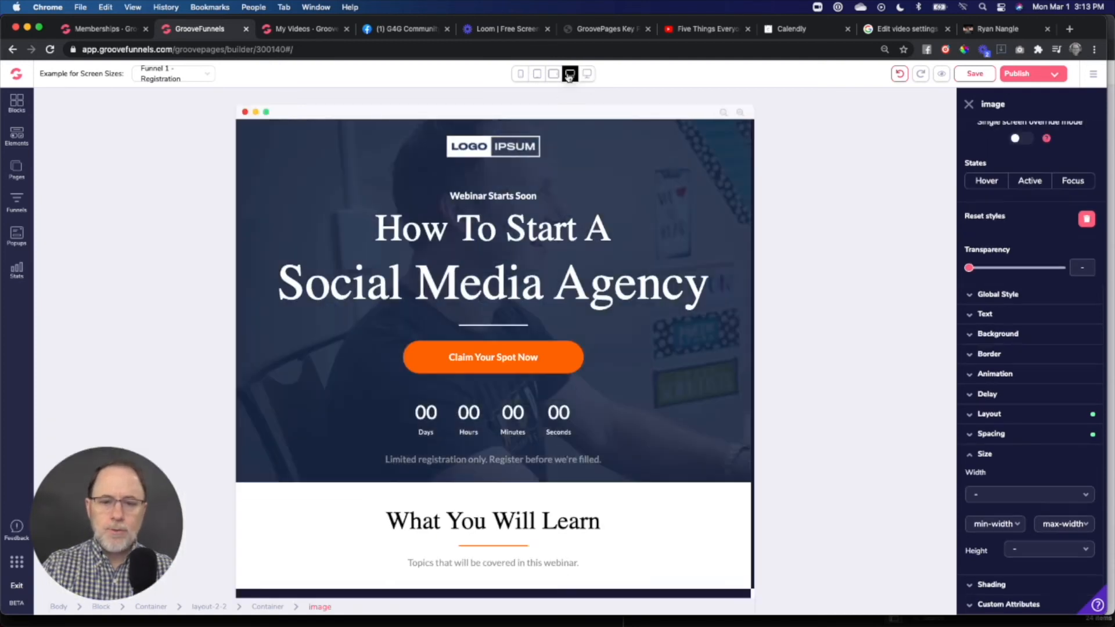
pyautogui.click(520, 75)
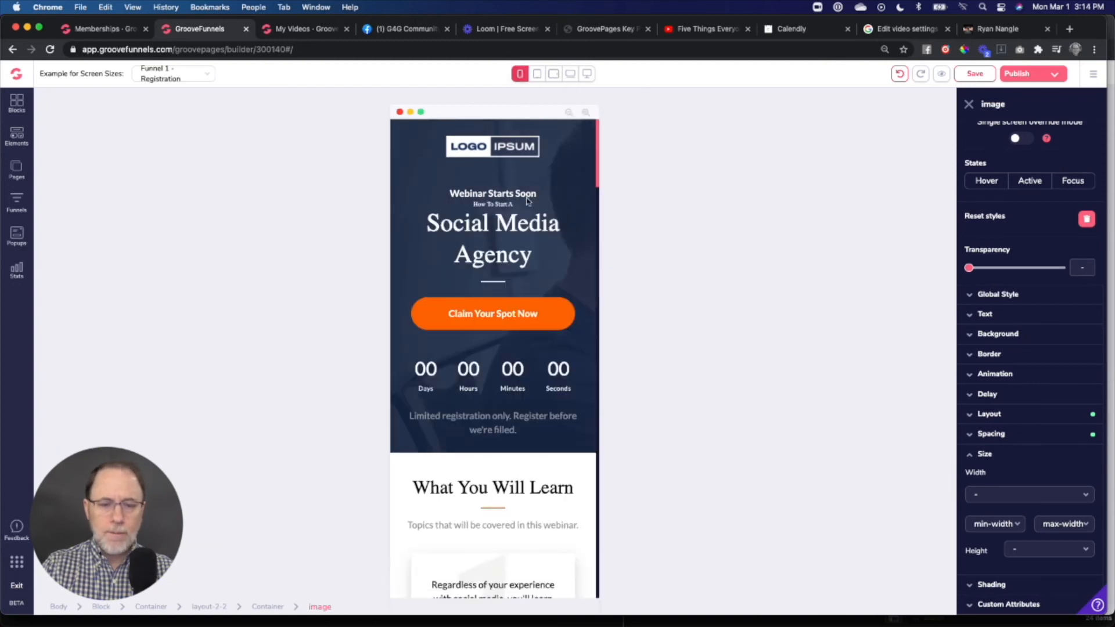
pyautogui.scroll(-1, 495, 255)
pyautogui.scroll(1, 497, 254)
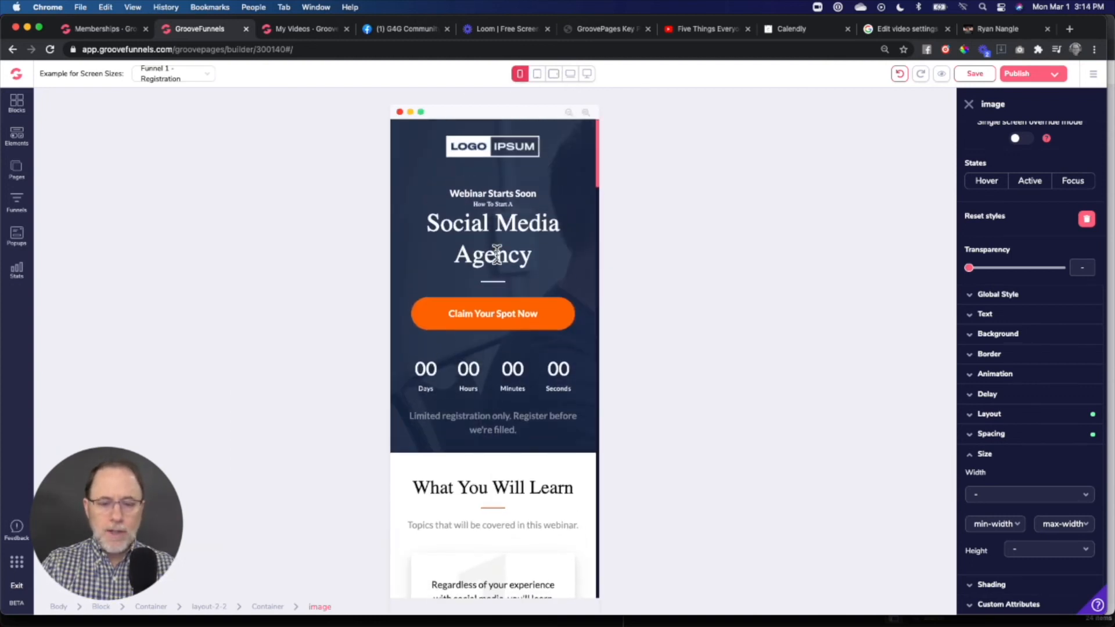
# Select the "Social Media Agency" heading in the phone view and toggle single screen override mode on and off
pyautogui.click(504, 227)
pyautogui.click(1023, 150)
pyautogui.click(1024, 150)
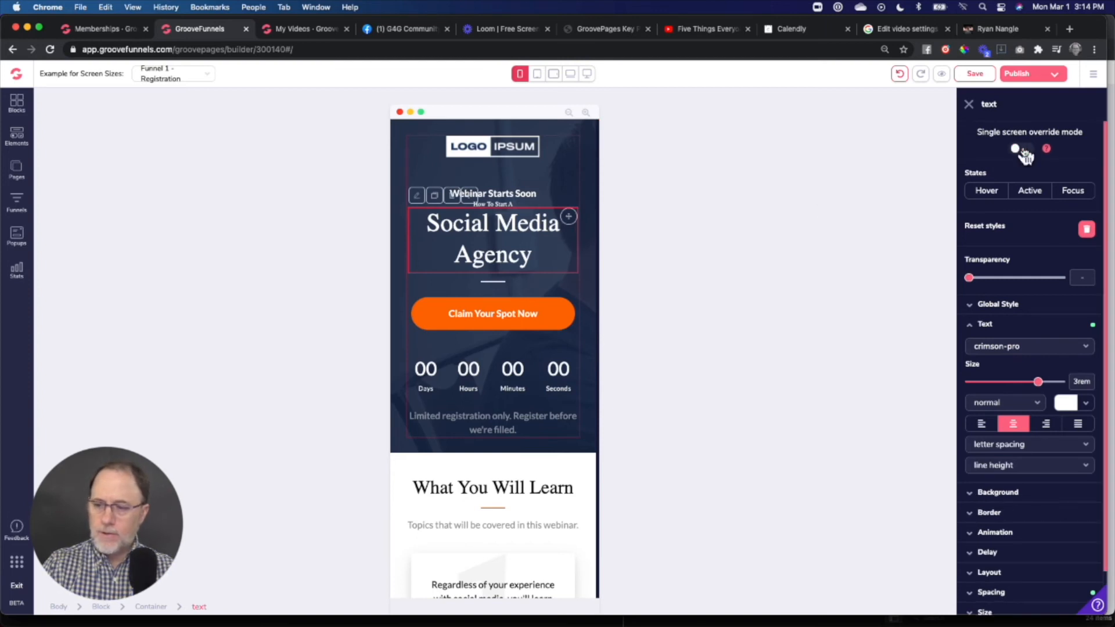
# Review the What You Will Learn section in the phone view, selecting the third card's container and the section's container
pyautogui.scroll(-8, 479, 306)
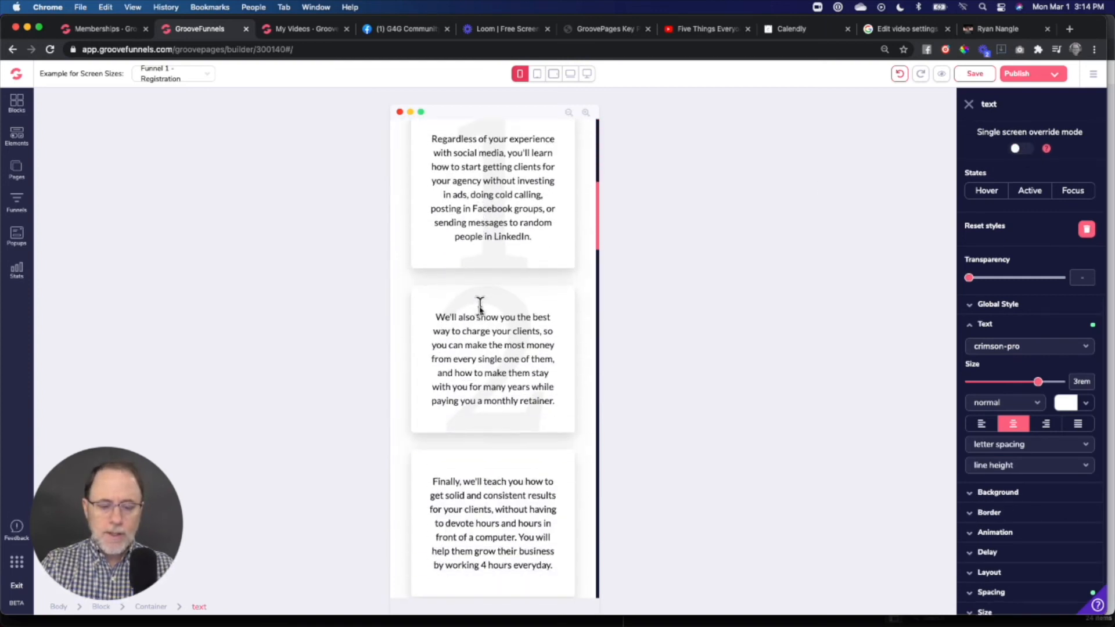
pyautogui.scroll(-5, 480, 306)
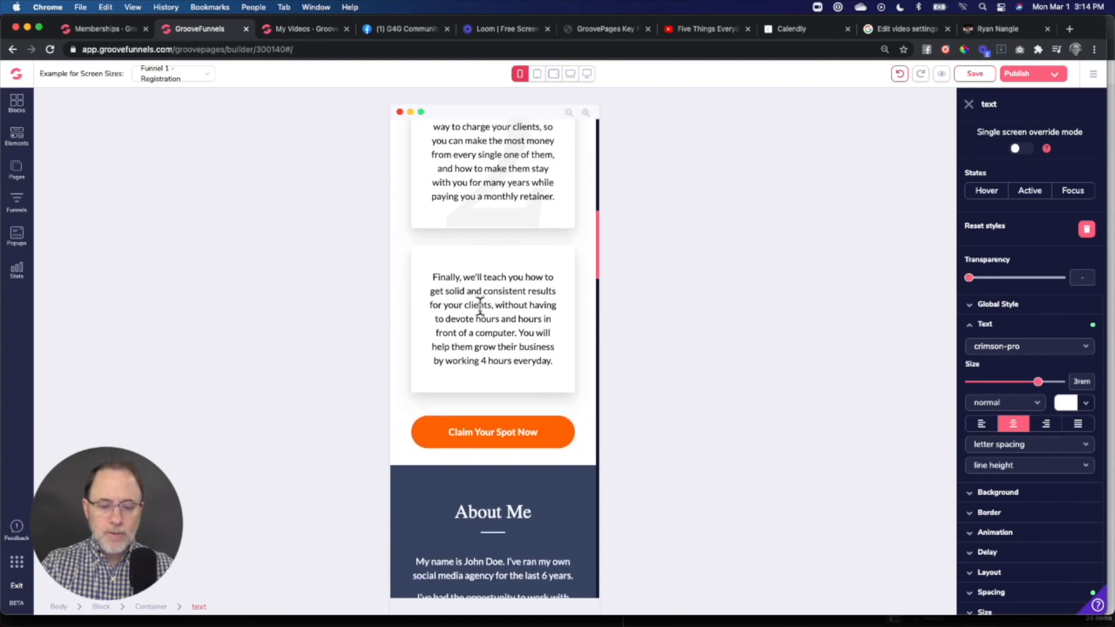
pyautogui.click(503, 387)
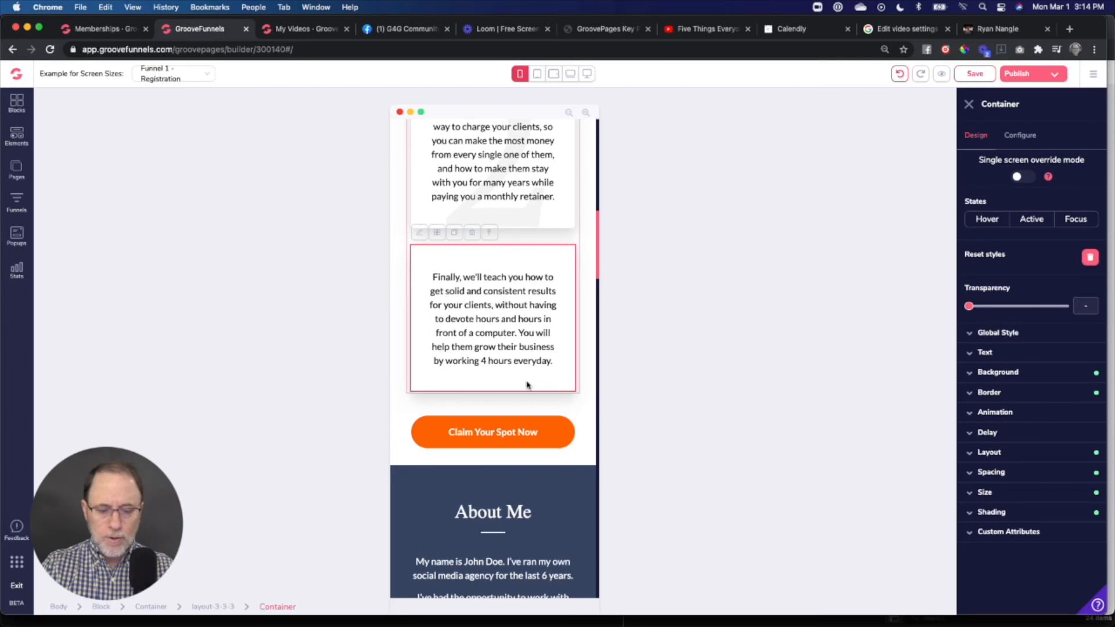
pyautogui.click(524, 404)
pyautogui.scroll(12, 512, 299)
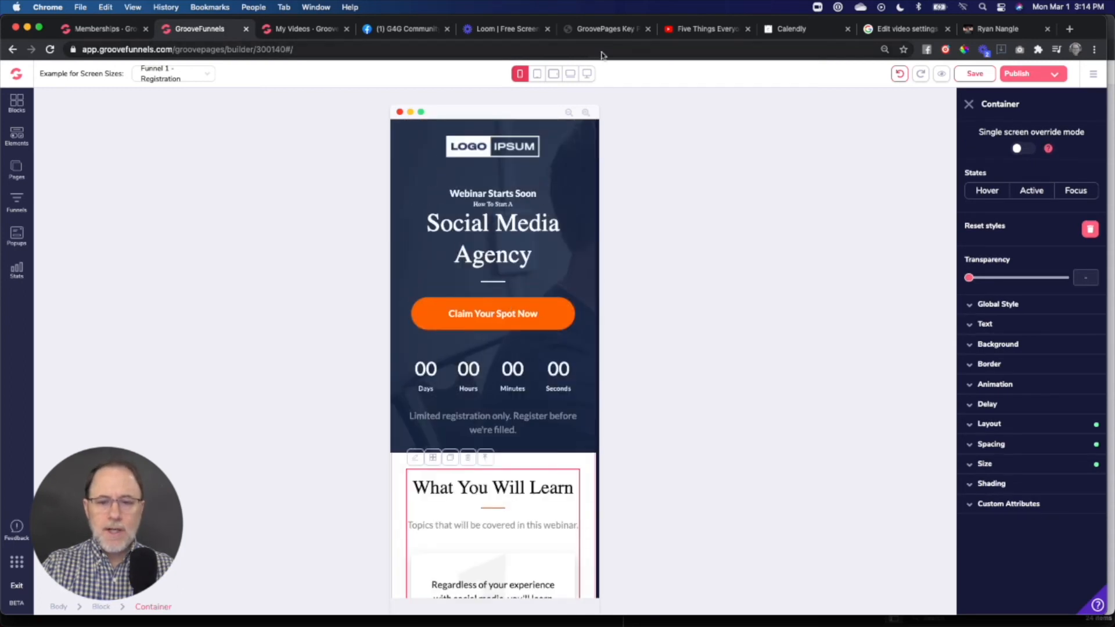
# Show the page in the desktop view and select the "How To Start A" heading to inspect its text settings
pyautogui.click(586, 74)
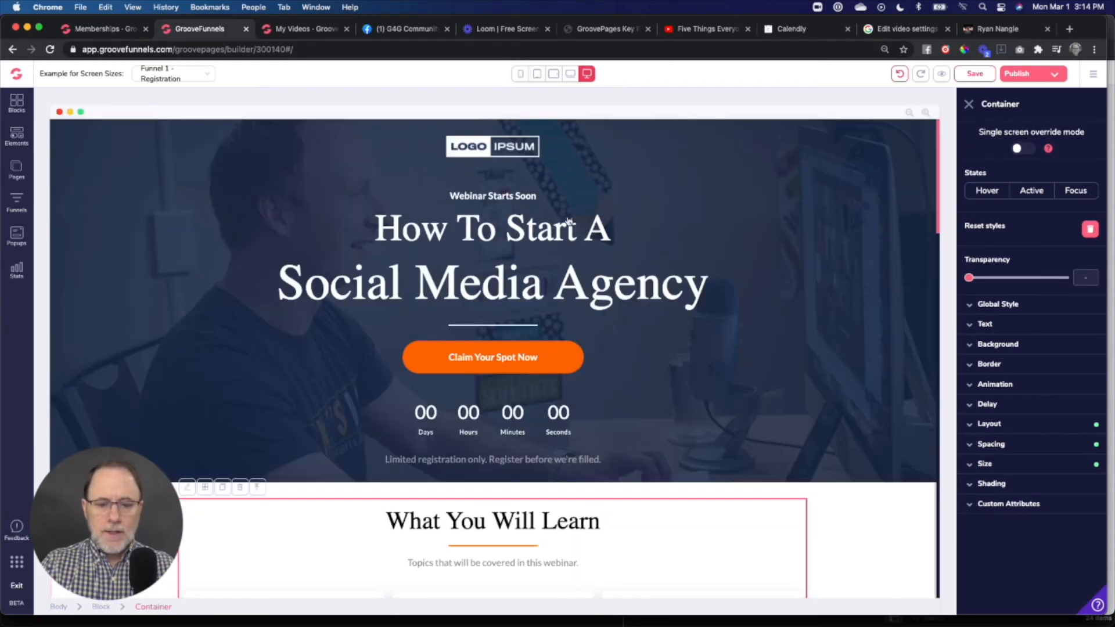
pyautogui.click(562, 221)
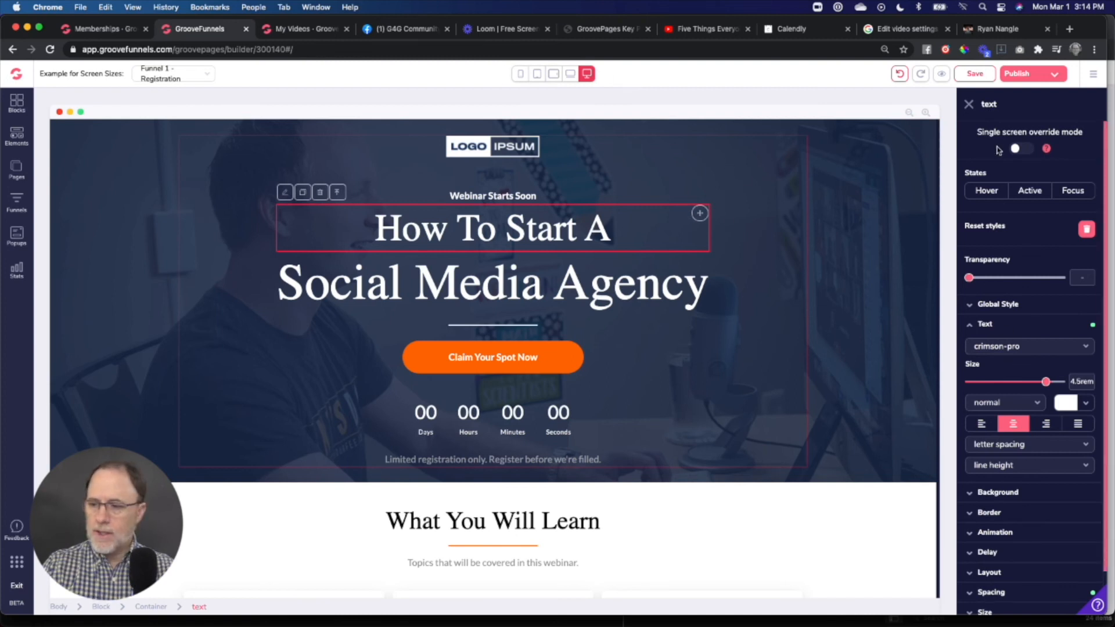
pyautogui.scroll(-5, 707, 162)
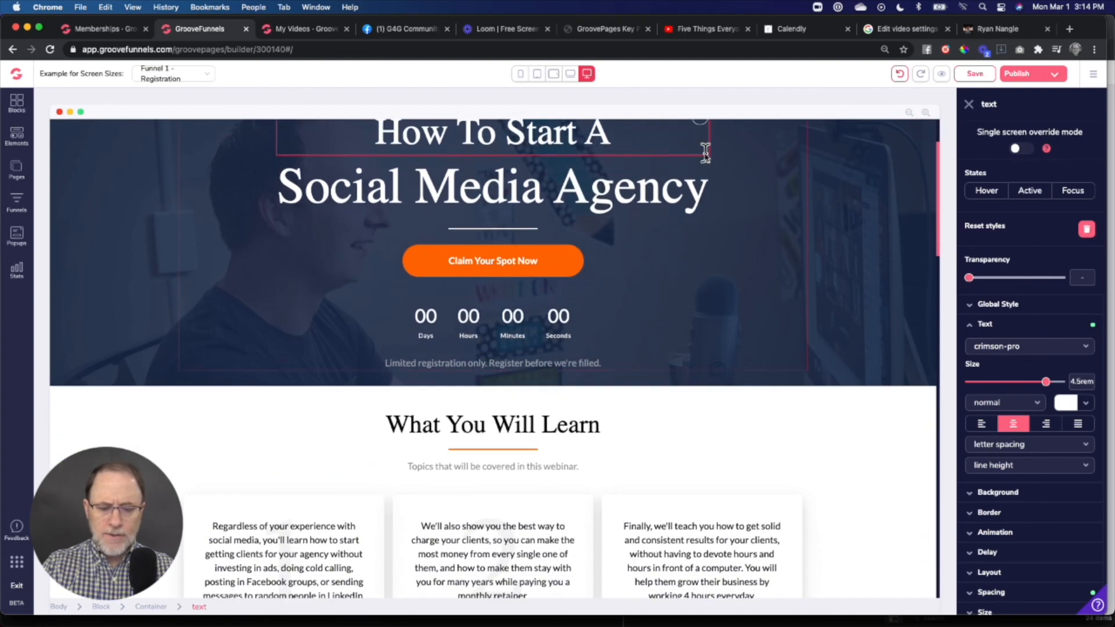
pyautogui.scroll(1, 638, 241)
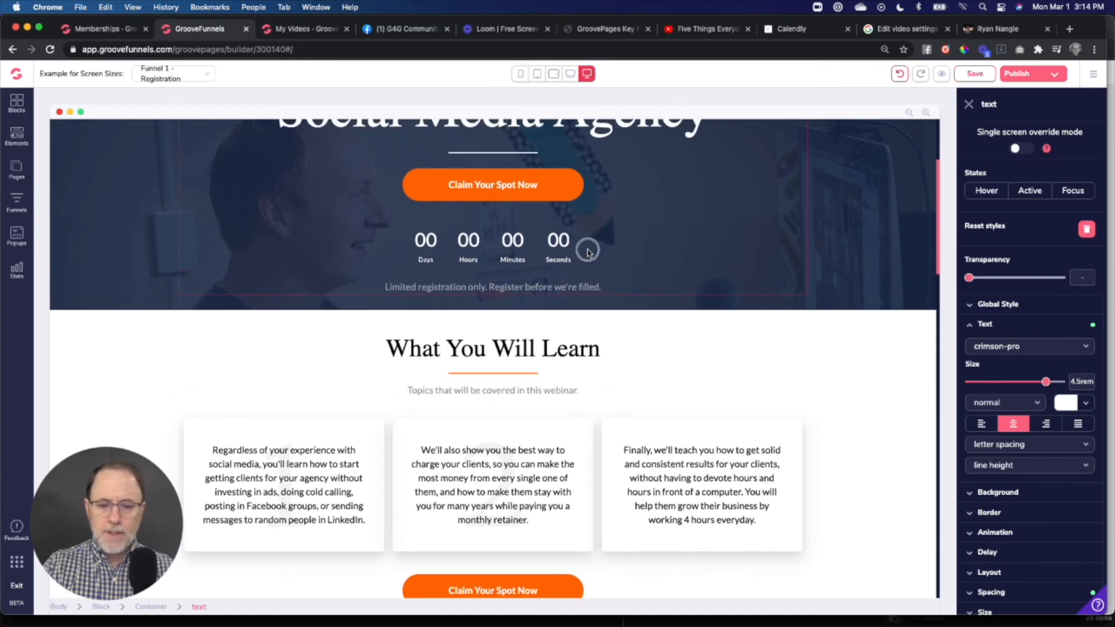
# Inspect the hero container and the third What You Will Learn card in the desktop view, including the card's spacing settings
pyautogui.click(592, 251)
pyautogui.scroll(-2, 749, 380)
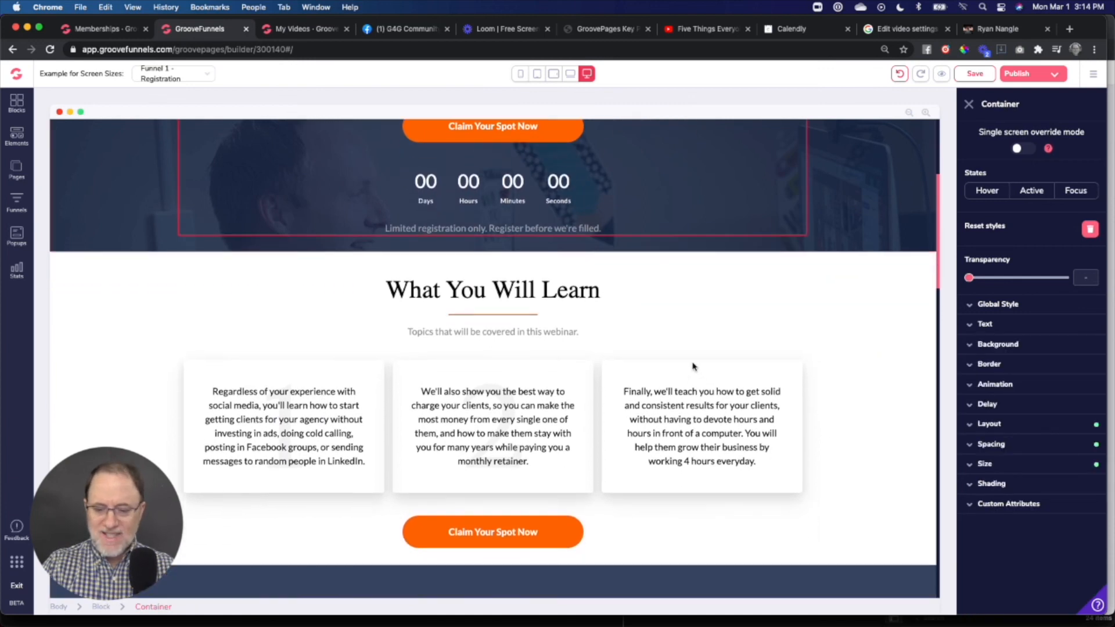
pyautogui.click(679, 365)
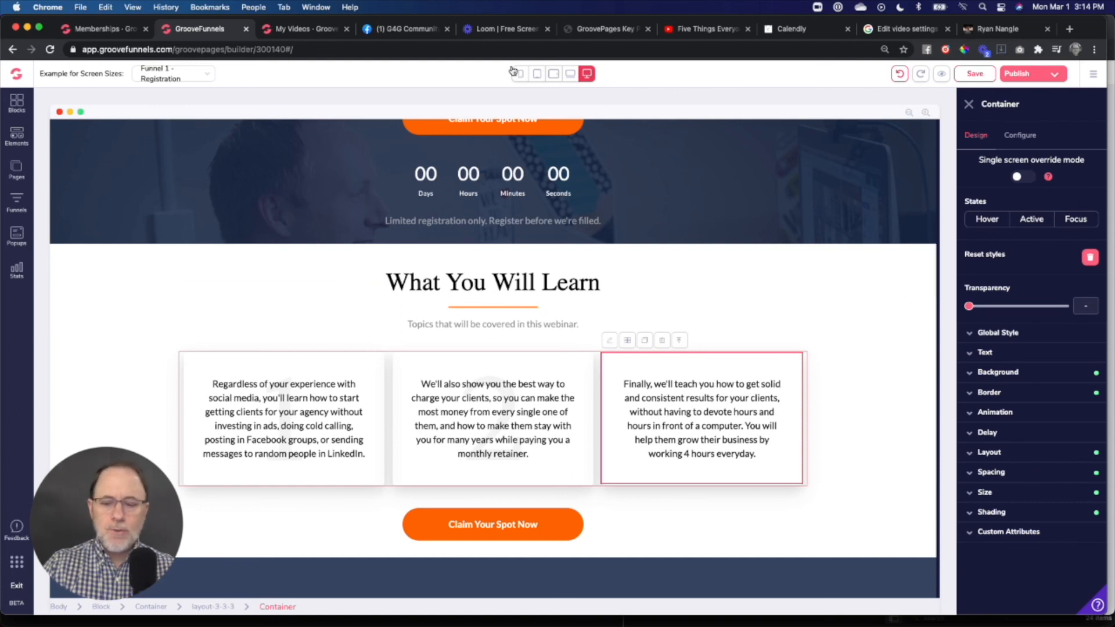
pyautogui.click(965, 472)
pyautogui.click(969, 472)
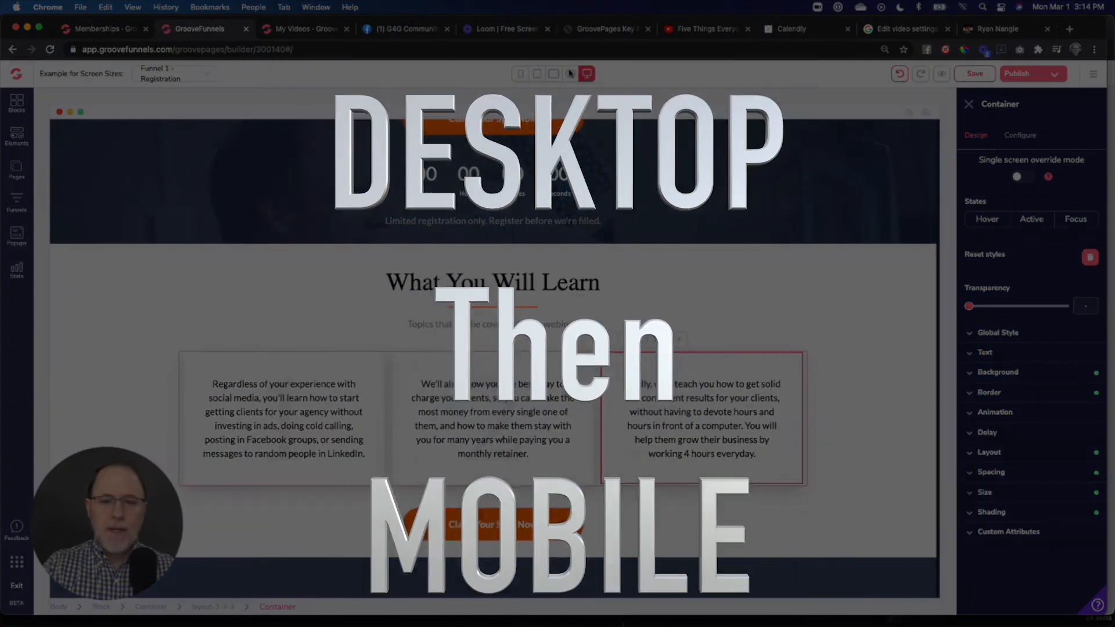
# Preview the page in the laptop, landscape tablet and phone views to compare its layout from larger to smaller screens
pyautogui.click(570, 74)
pyautogui.scroll(3, 605, 240)
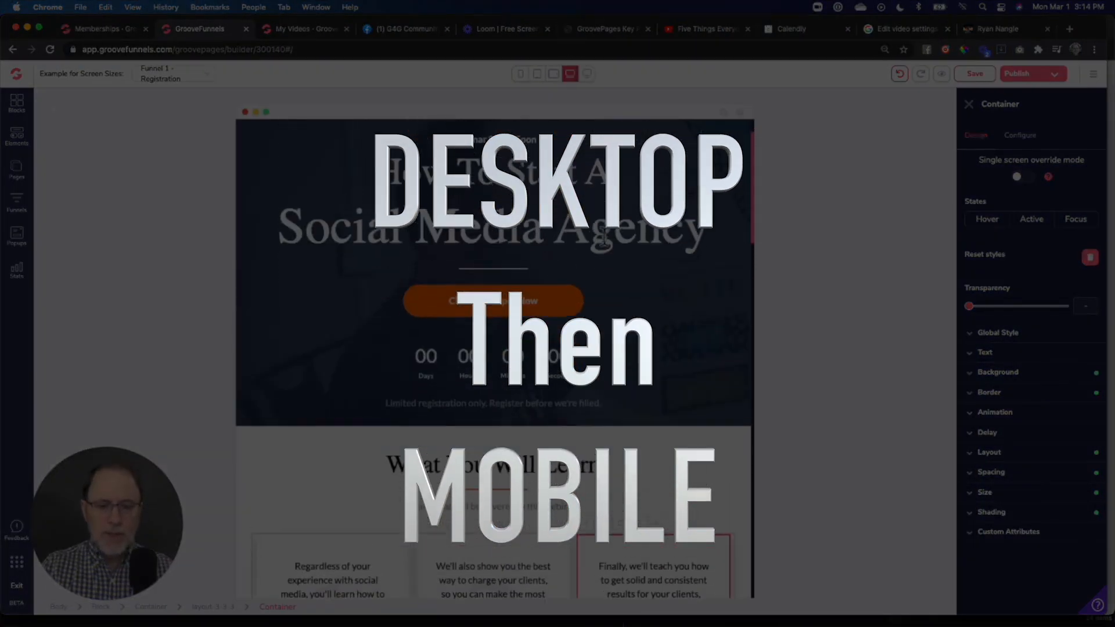
pyautogui.click(559, 74)
pyautogui.click(520, 74)
pyautogui.scroll(-3, 563, 310)
pyautogui.scroll(8, 565, 318)
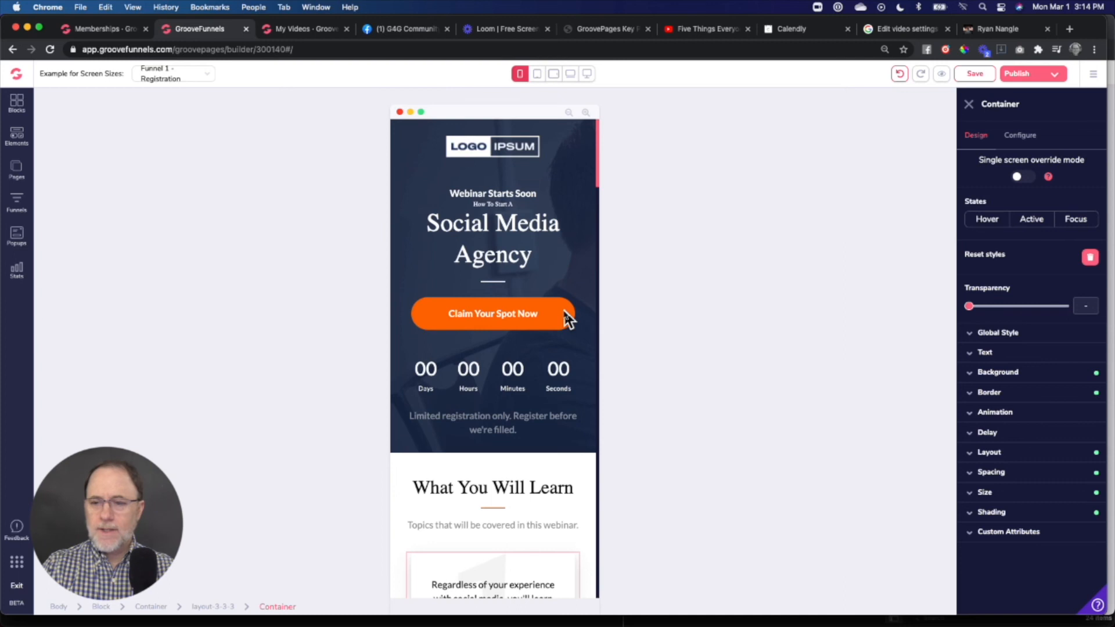